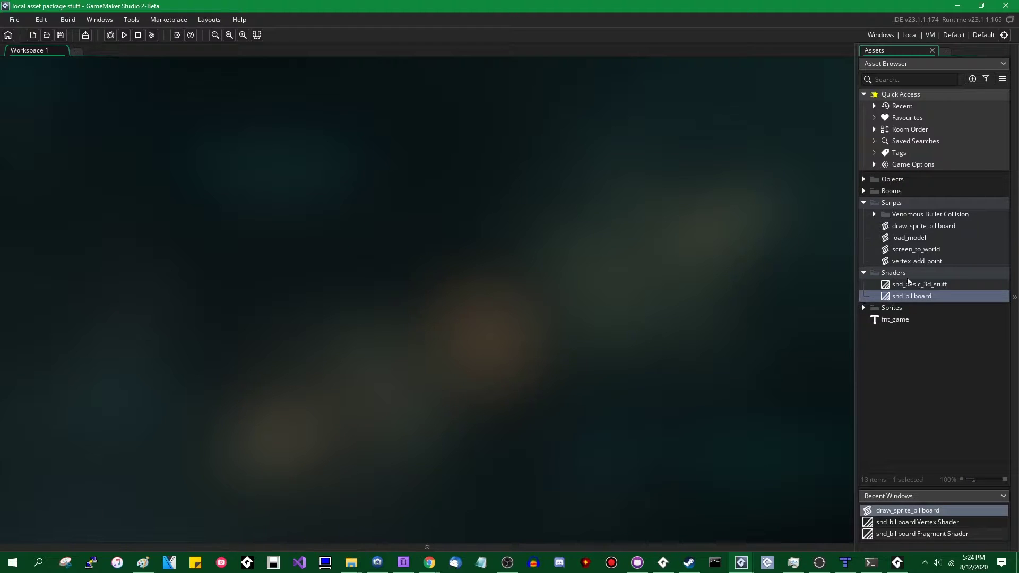
Step: Run the project, look around the 3D scene with the yellow player cylinder, and close the game
left_click(895, 228)
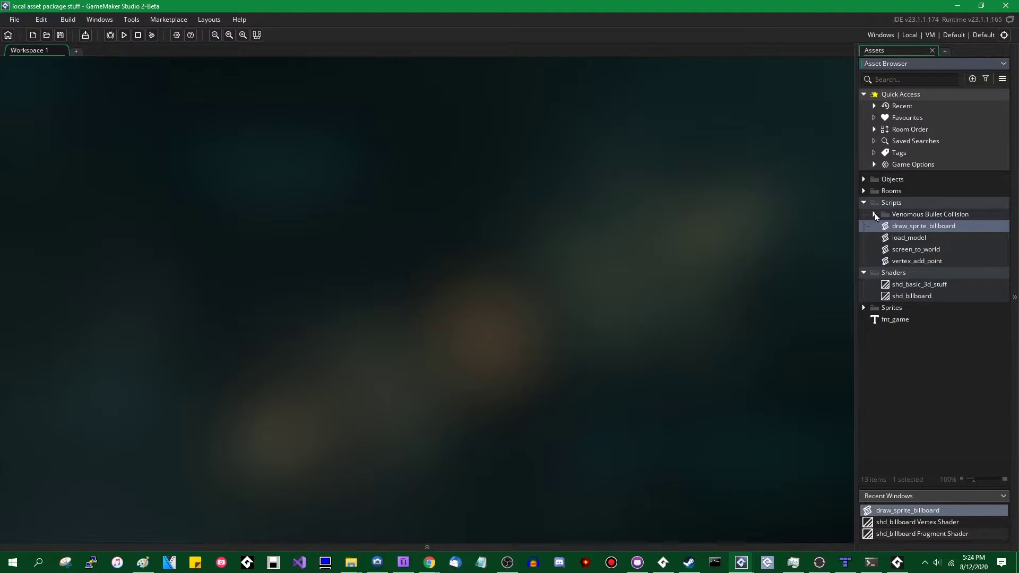
left_click(125, 35)
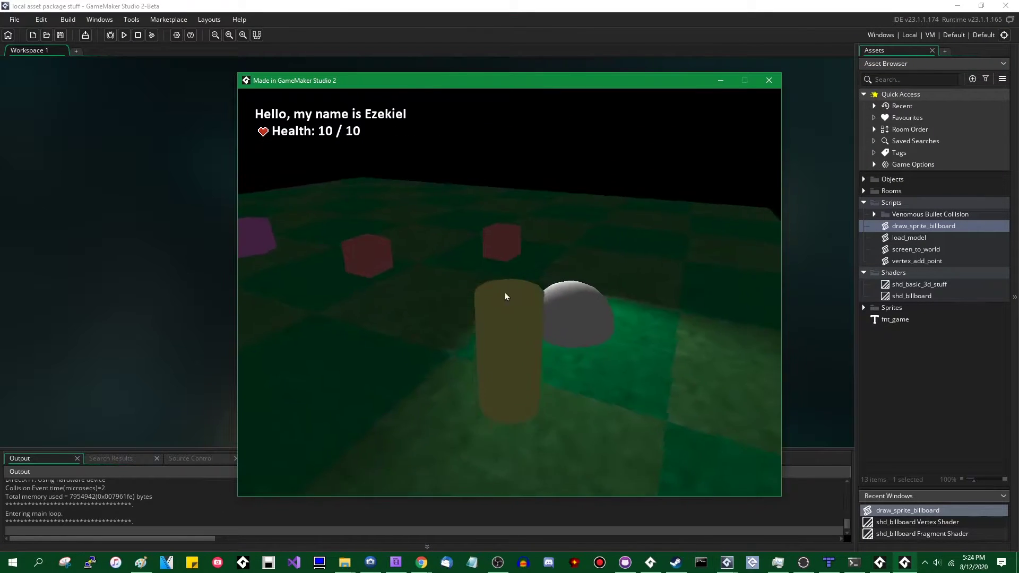
key("w")
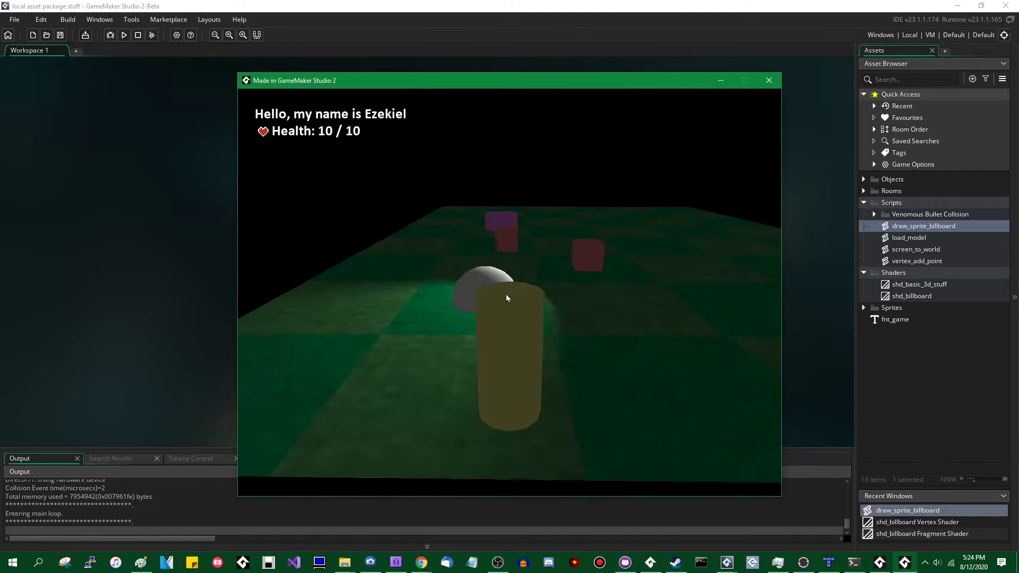
key("Escape")
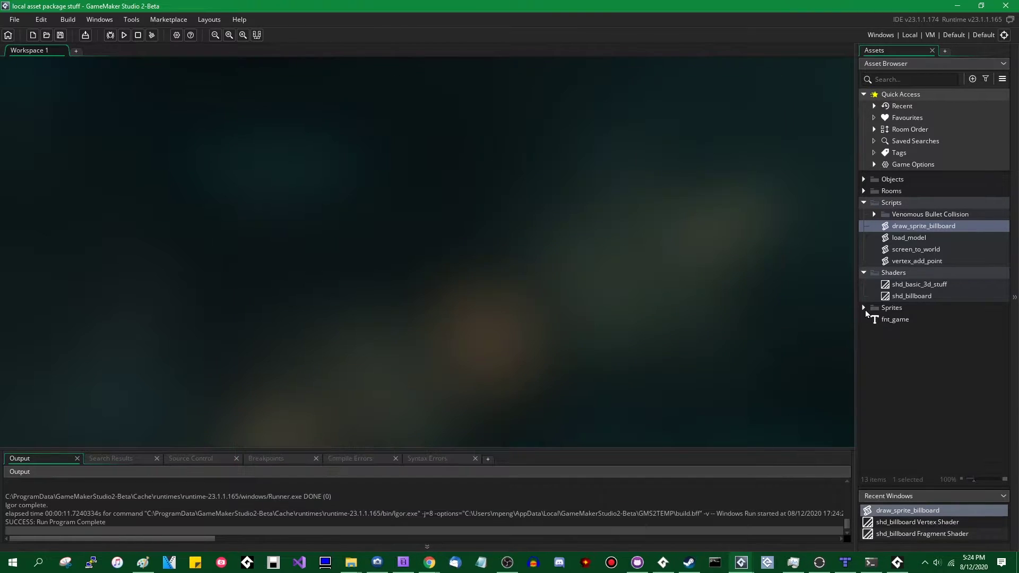
Step: Expand the Sprites, Rooms and Objects folders in the asset tree and enlarge the tree to 125%
left_click(864, 308)
left_click(864, 190)
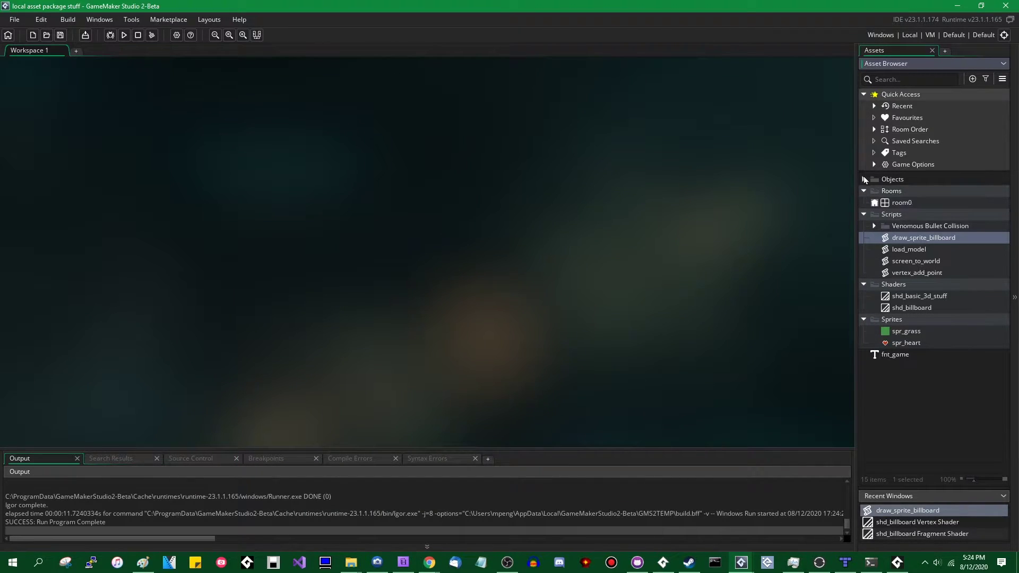
left_click(865, 179)
left_click_drag(972, 481, 979, 479)
scroll(895, 320, "down", 1)
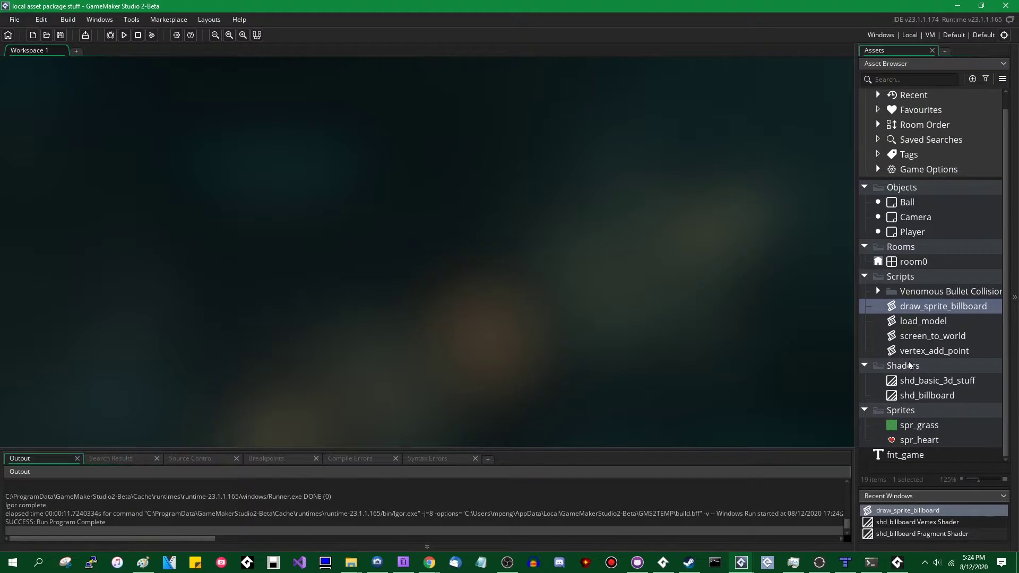
left_click(915, 424)
left_click(917, 437)
left_click(924, 426)
left_click(919, 444)
left_click(949, 379)
left_click(946, 396)
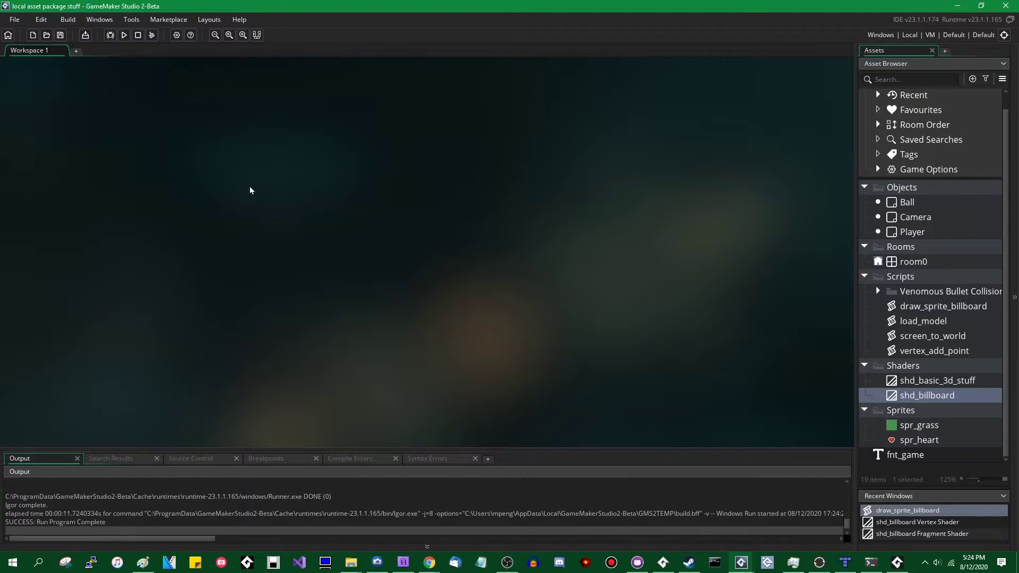
Step: Start creating a local asset package and widen the resource lists of its form
left_click(131, 19)
left_click(140, 47)
left_click(140, 22)
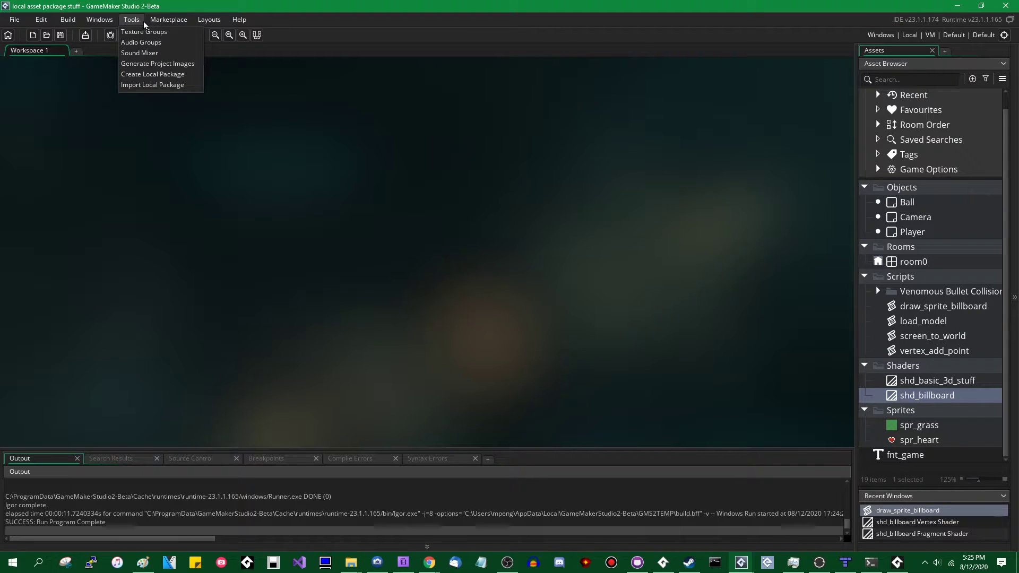
left_click(152, 76)
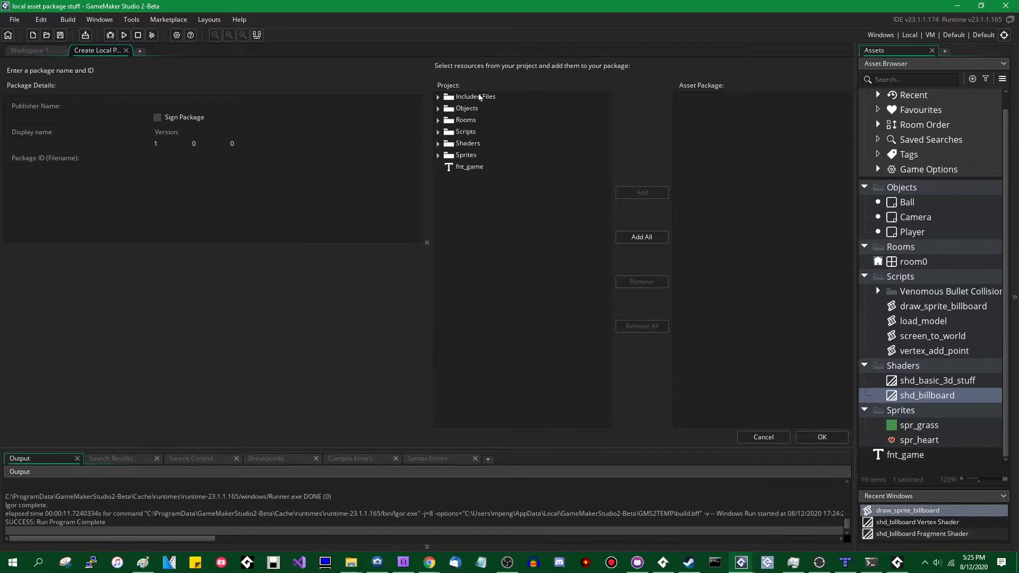
left_click_drag(425, 178, 359, 170)
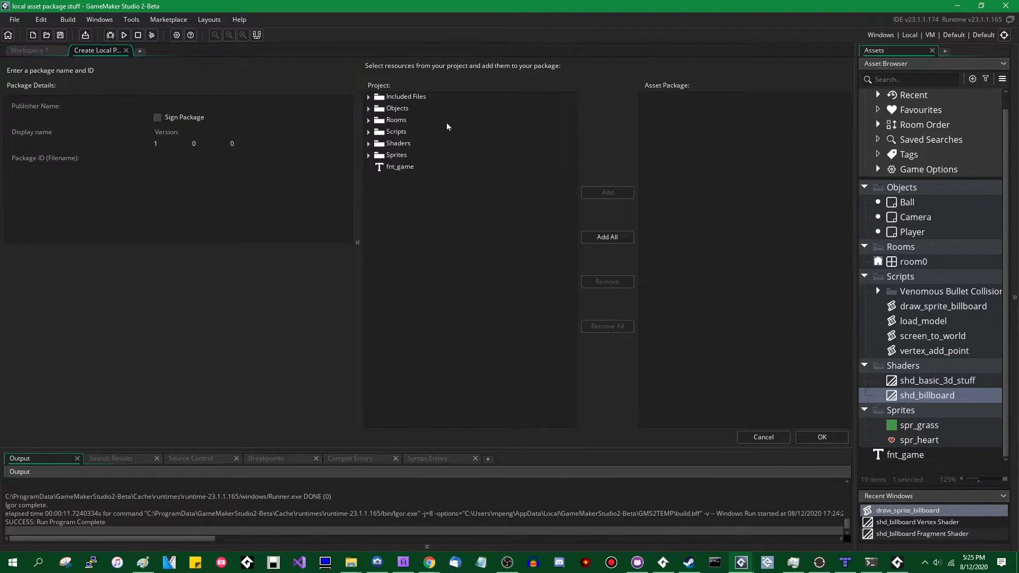
Step: Add the spr_grass sprite from the project's Sprites folder to the asset package and expand the package's Sprites folder
left_click(429, 99)
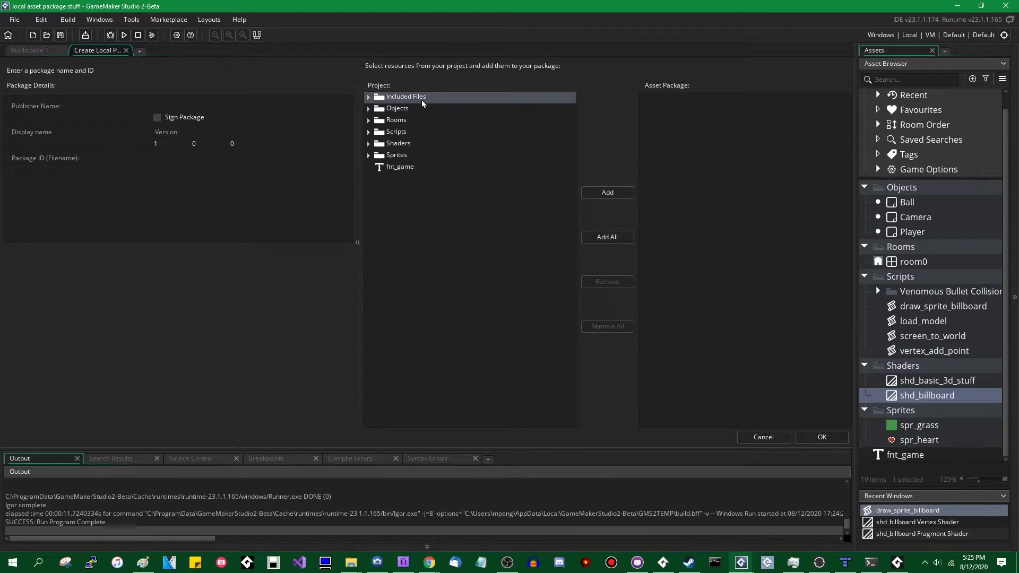
left_click(400, 158)
left_click(368, 157)
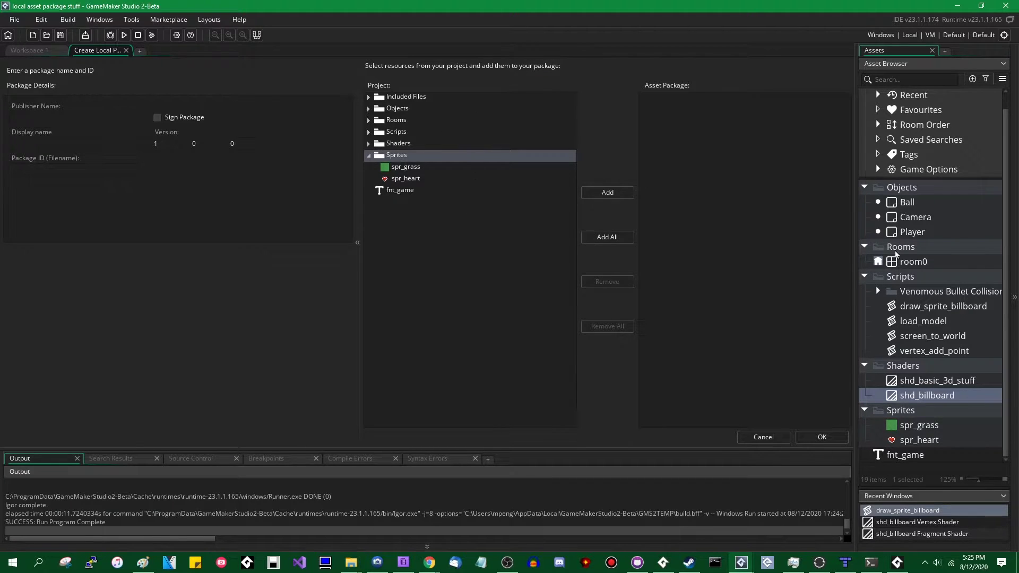
scroll(960, 263, "up", 1)
scroll(1003, 251, "down", 1)
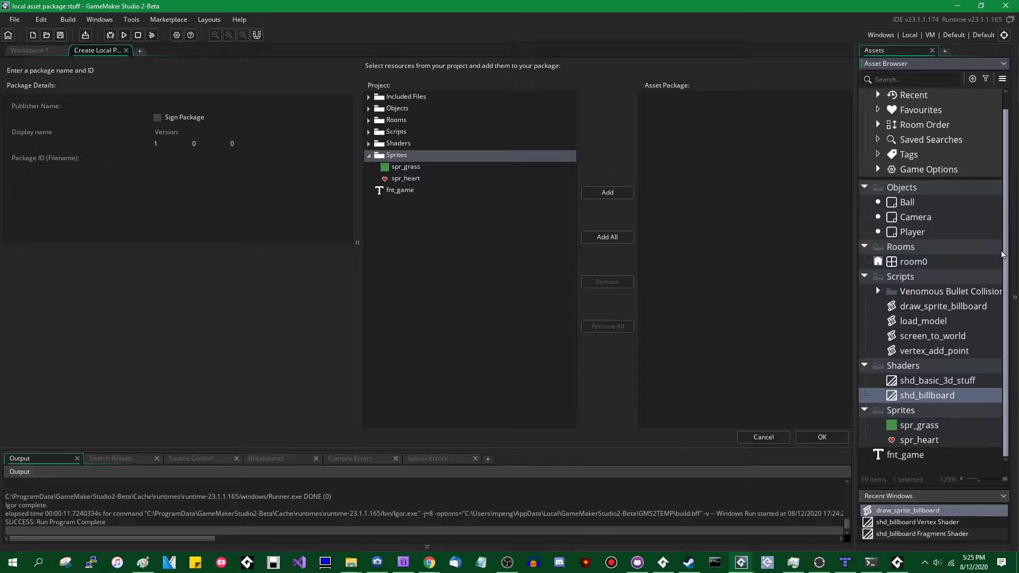
scroll(1006, 247, "up", 1)
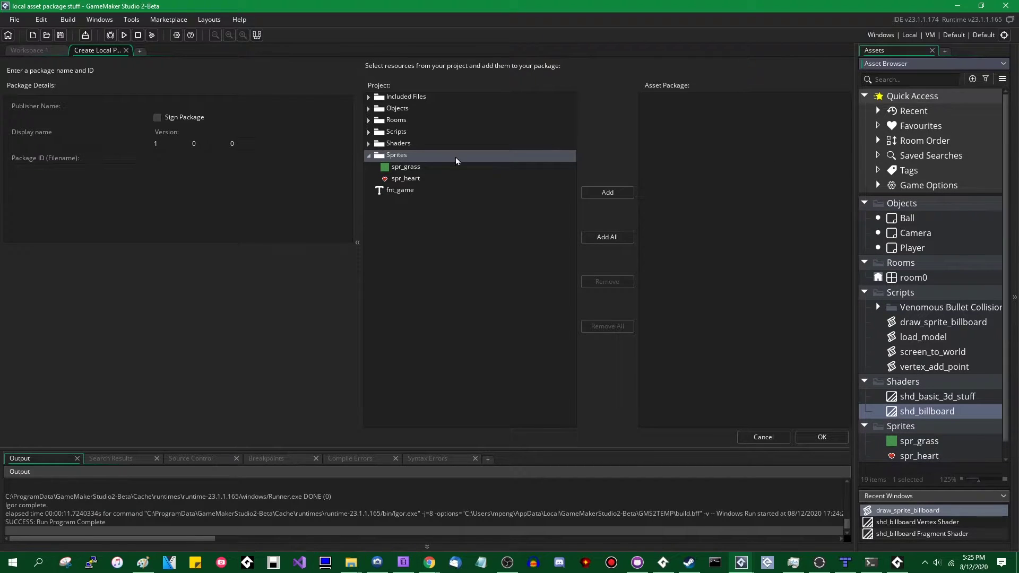
left_click(422, 168)
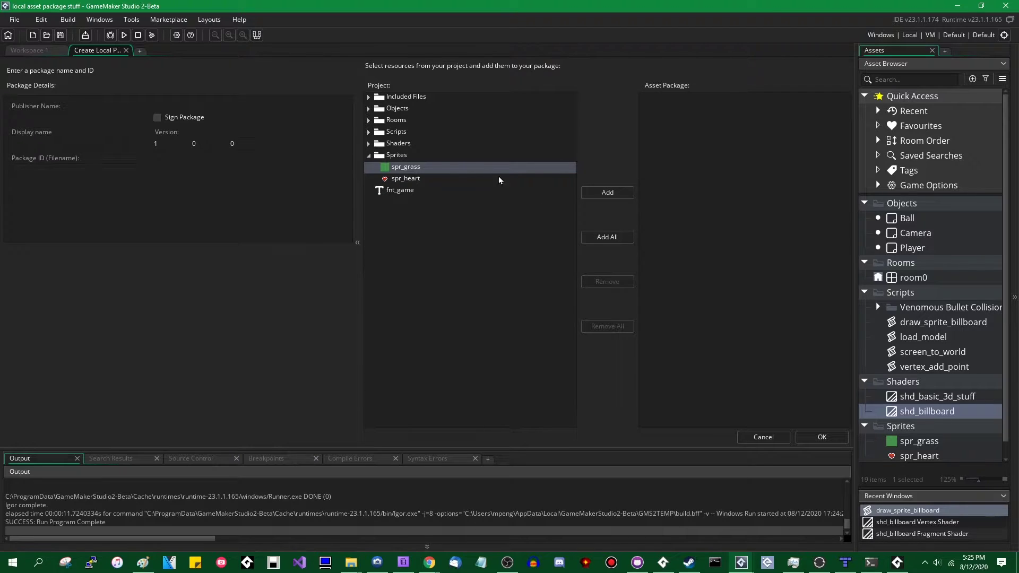
left_click(610, 195)
left_click(643, 97)
left_click(643, 97)
left_click(662, 111)
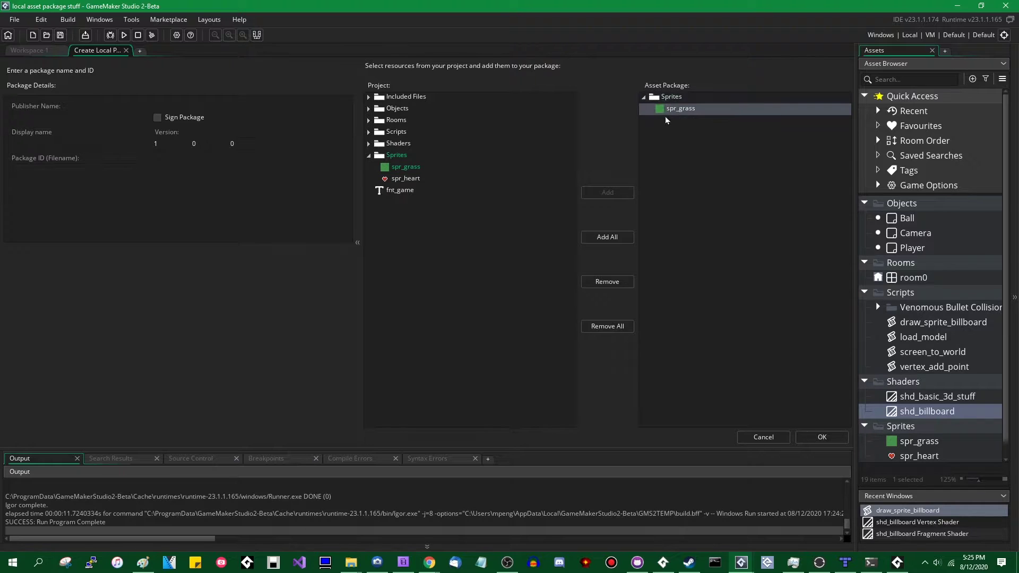
Step: Try adding the whole Sprites folder and all project resources to the package, and clear the package list
left_click(406, 155)
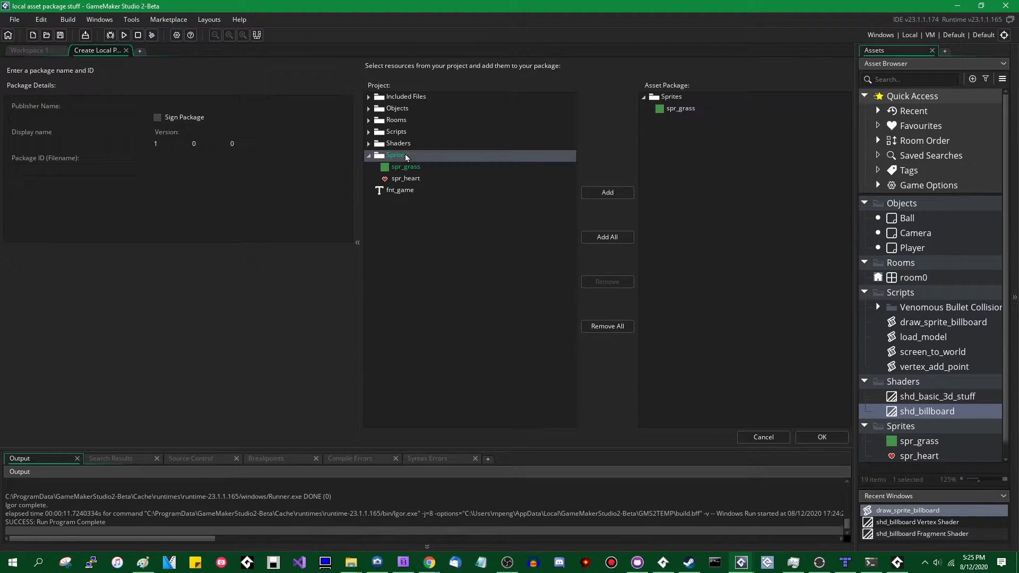
left_click(615, 193)
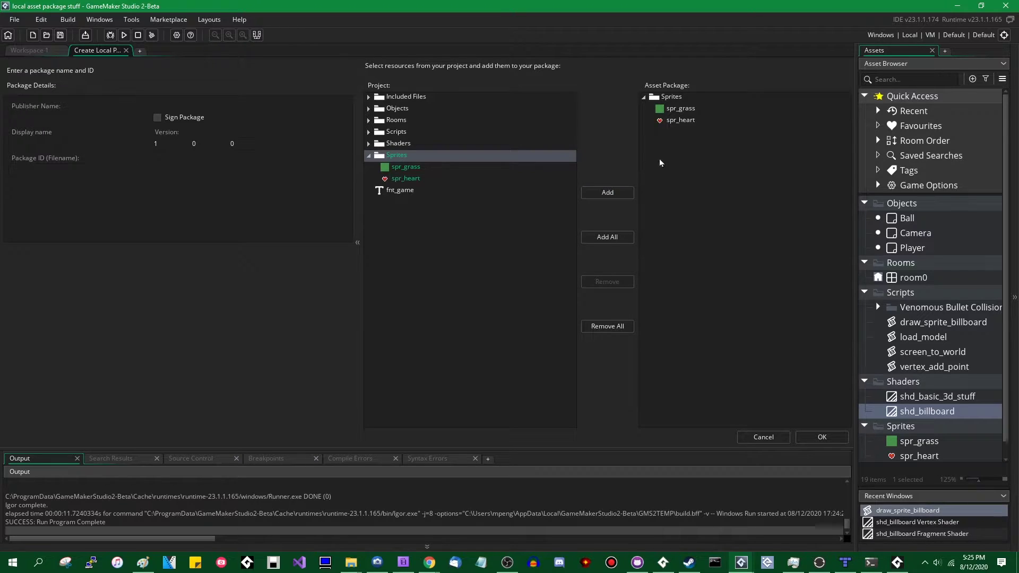
left_click(610, 238)
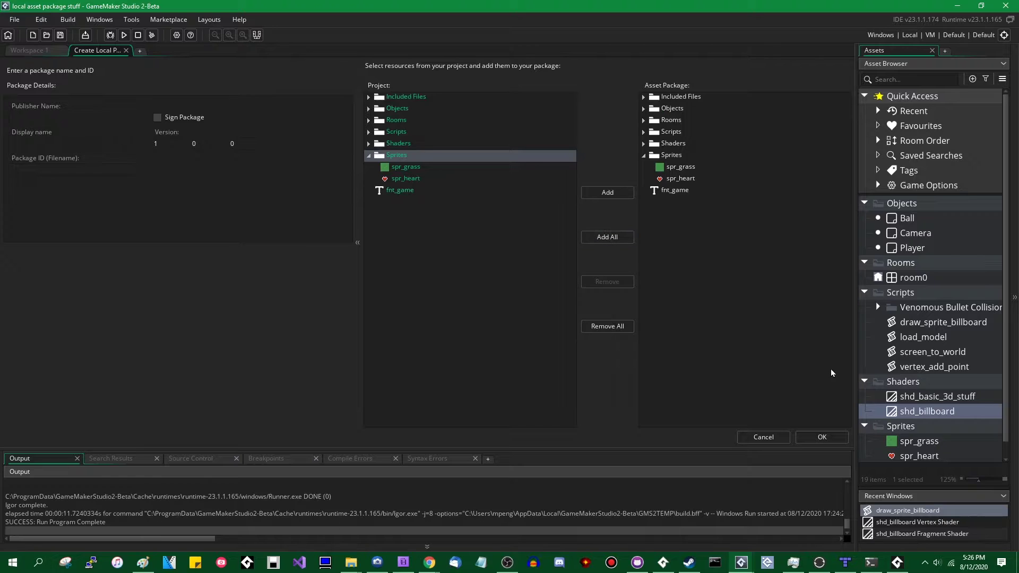
left_click(615, 326)
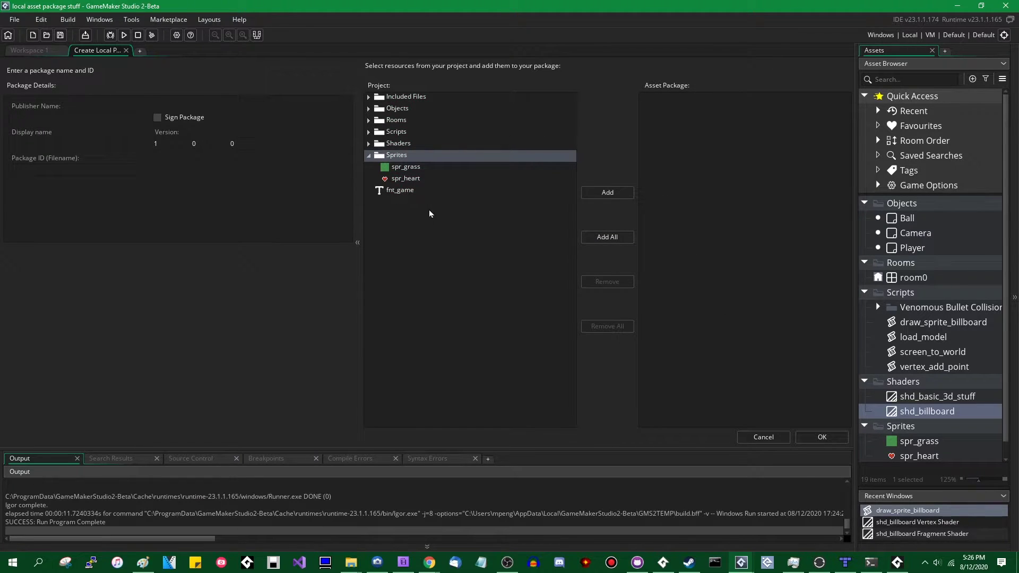
Step: Add the whole Sprites folder and the fnt_game font to the asset package
left_click(404, 165)
left_click(425, 156)
left_click(627, 195)
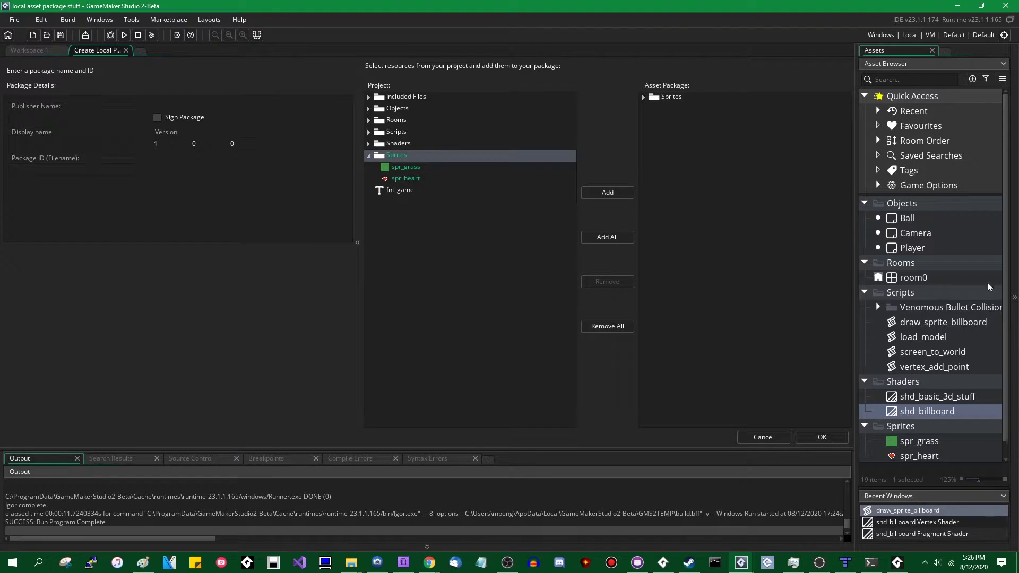
left_click(403, 193)
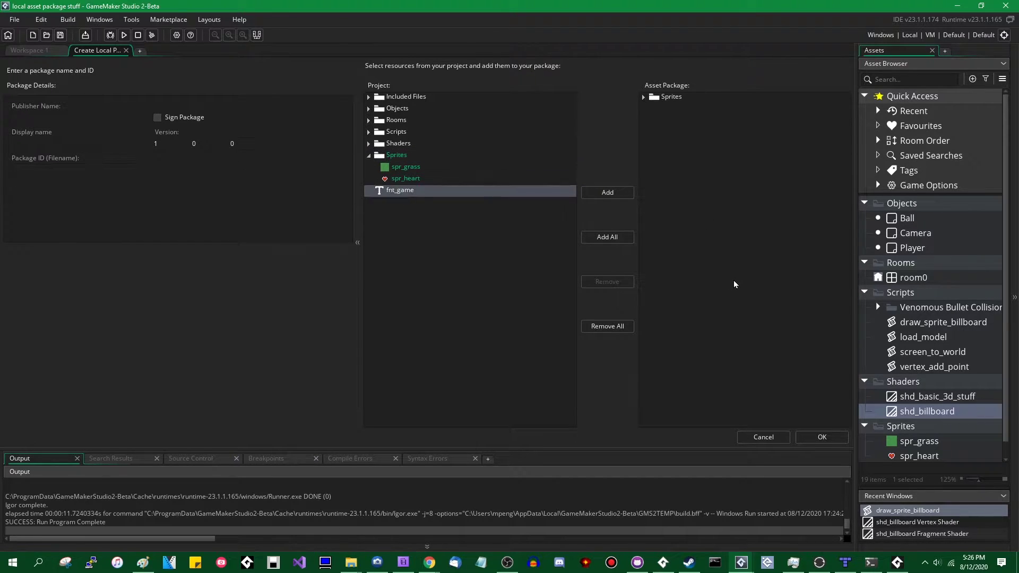
left_click(607, 195)
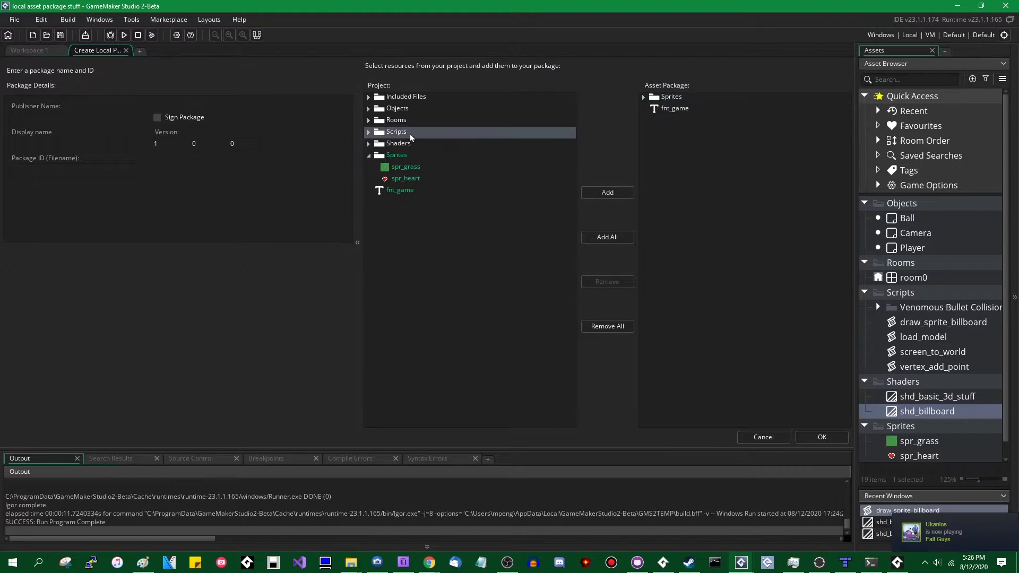
Step: Add only the shd_basic_3d_stuff shader to the asset package and expand the package's Shaders folder
double_click(421, 147)
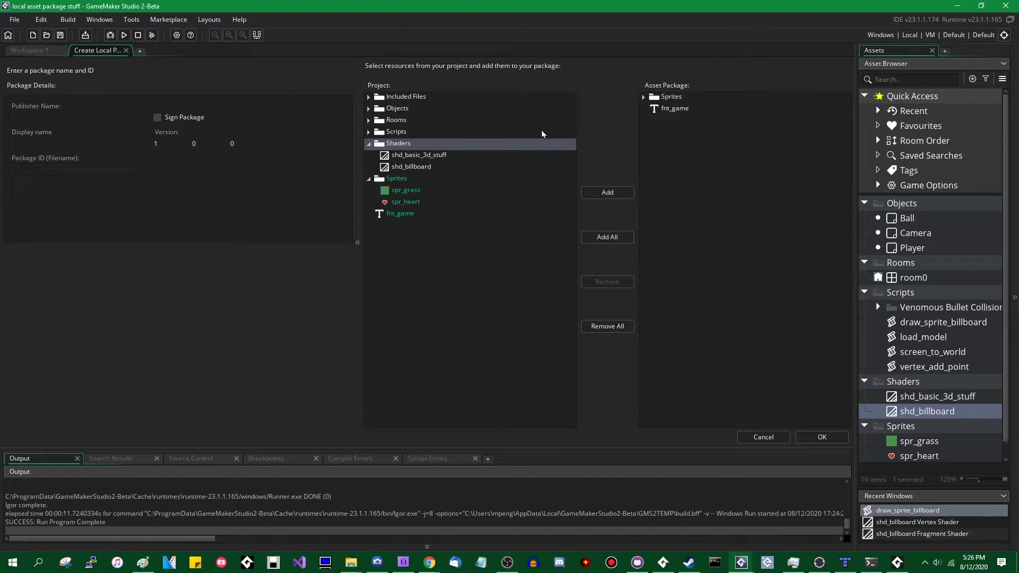
left_click(442, 157)
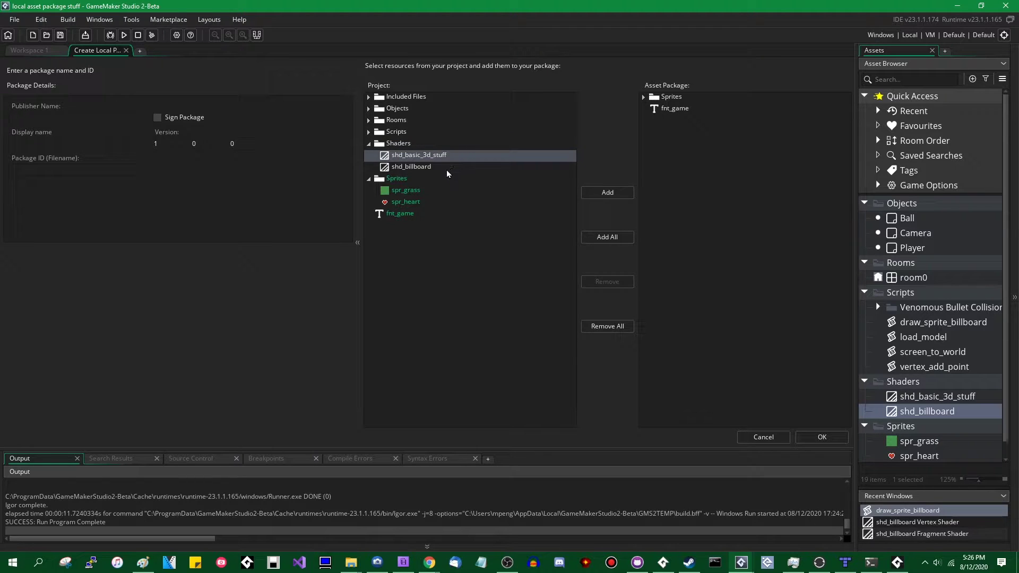
left_click(624, 193)
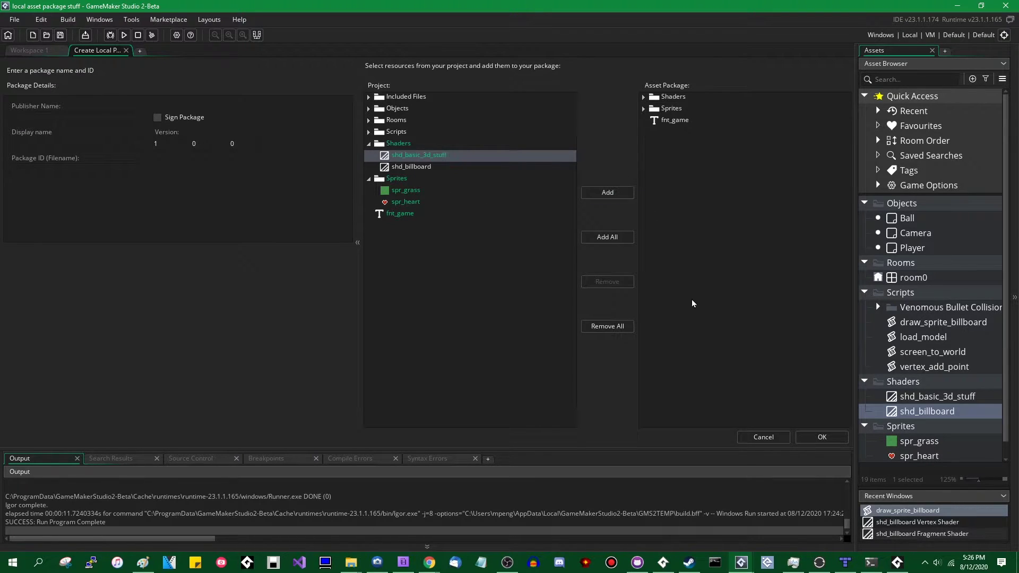
left_click(644, 97)
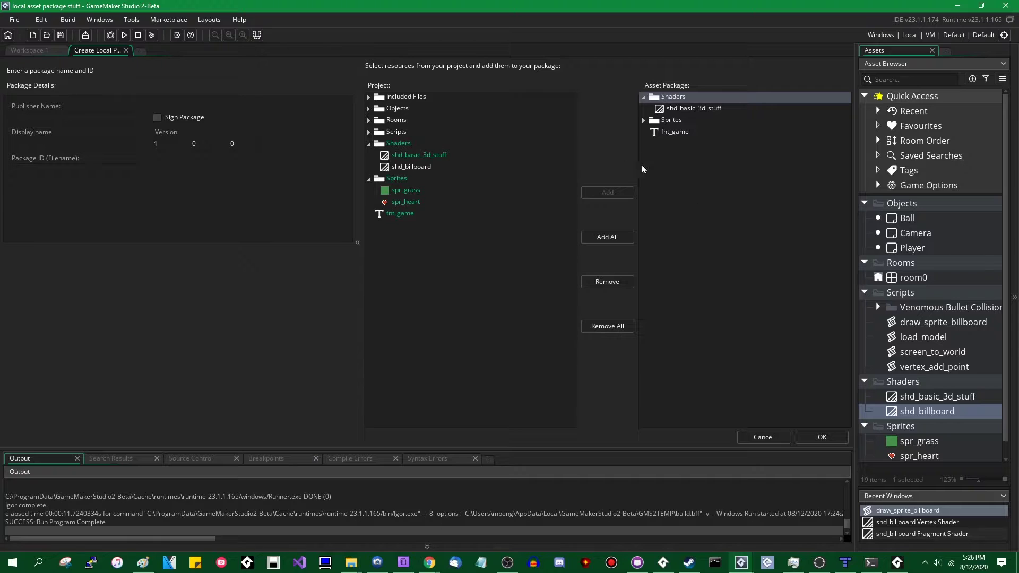
Step: Set the package's publisher name to "guy on the internet"
left_click(29, 50)
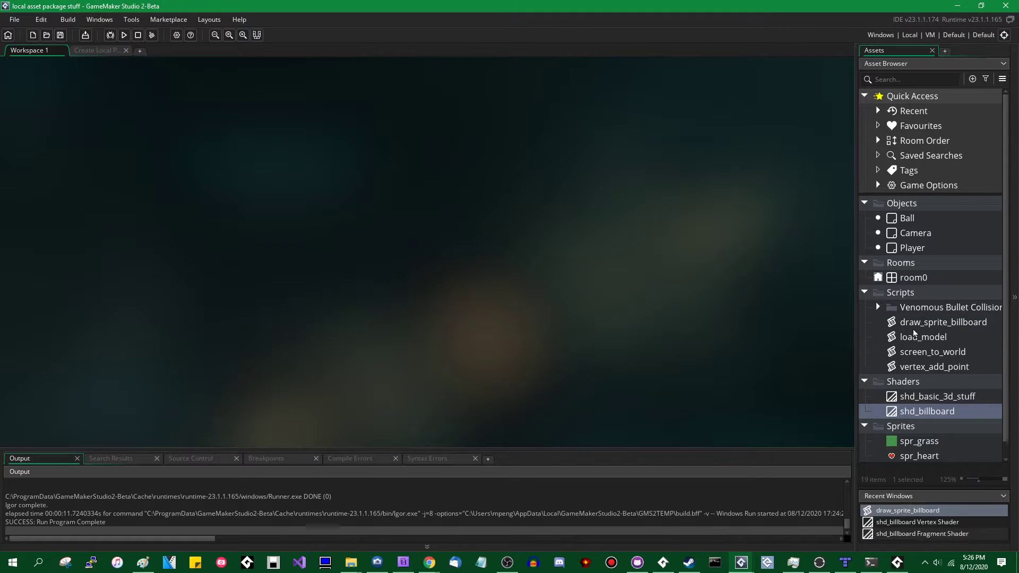
left_click(95, 50)
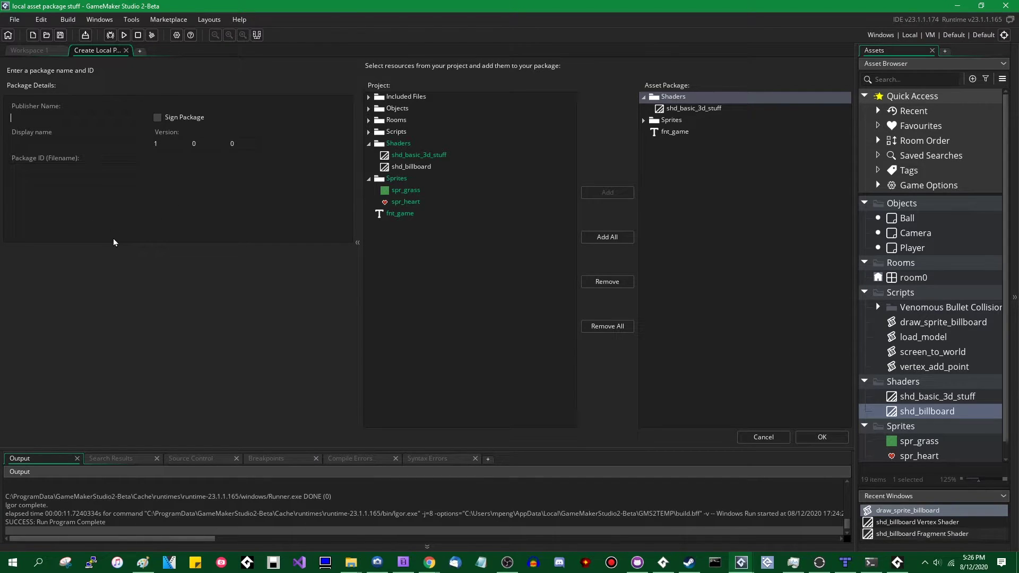
type("guy on the internet")
key("Tab")
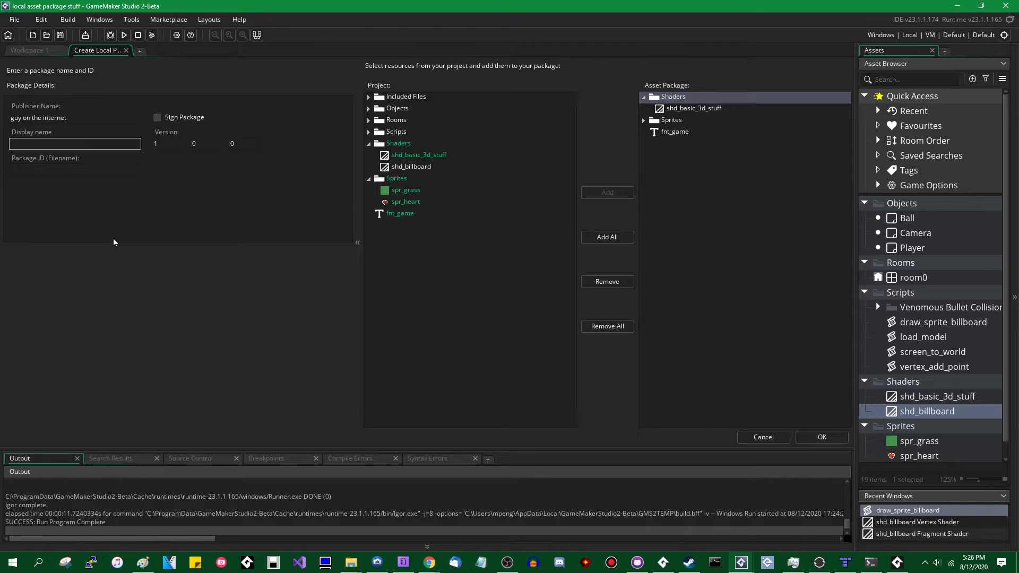
left_click(97, 119)
Step: Set the package's display name to "Demo asset package" and its package ID to demo_asset_stuff
key("Tab")
type("Graphical stuff")
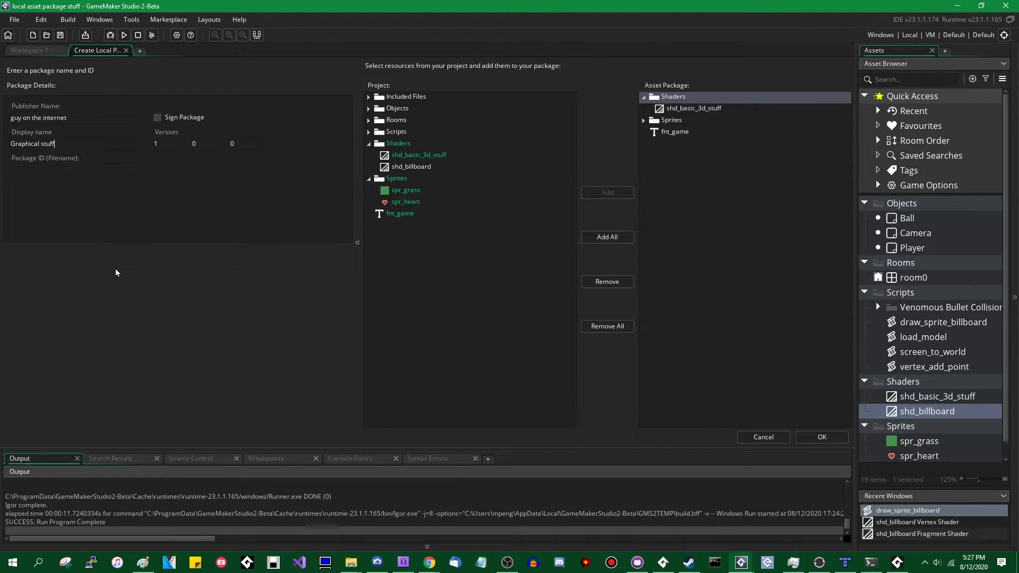
key("ctrl+a")
type("Demo asset package")
left_click(108, 176)
type("demo_asset")
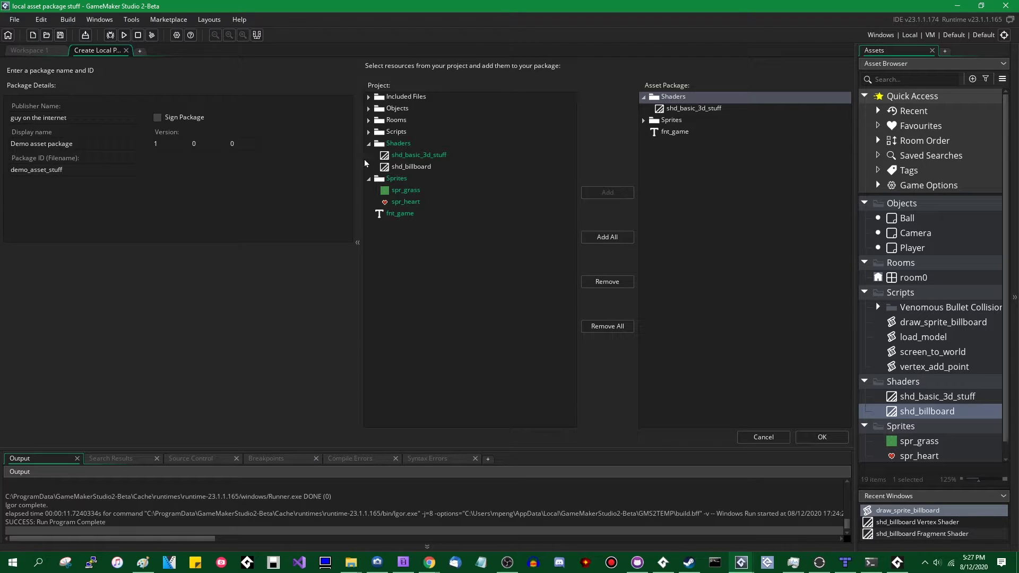
Step: Create the package and save it as demo_asset_stuff.yymps in the GameMakerStudio2 documents folder
left_click(203, 146)
left_click(251, 143)
left_click(822, 437)
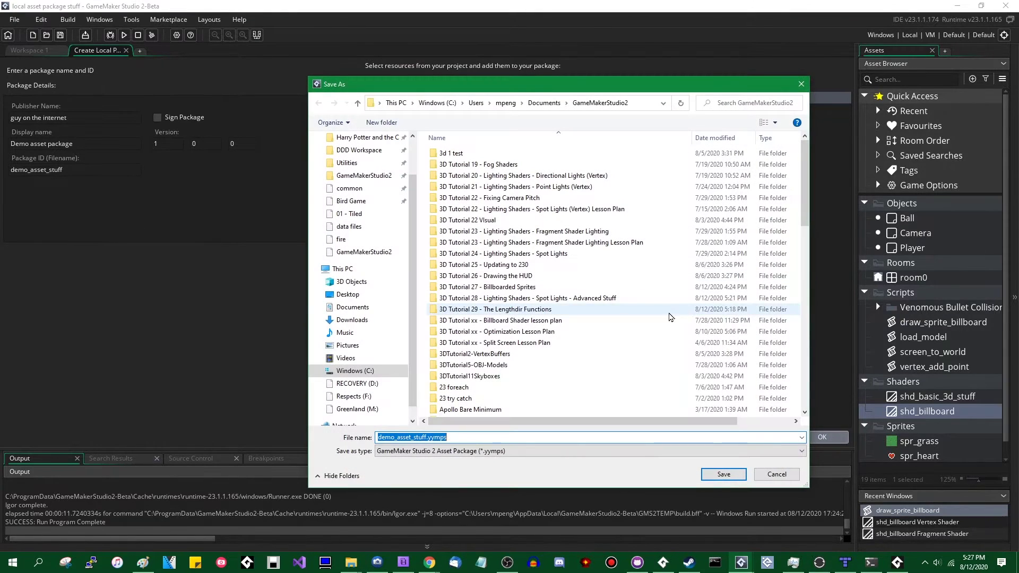
scroll(650, 316, "down", 20)
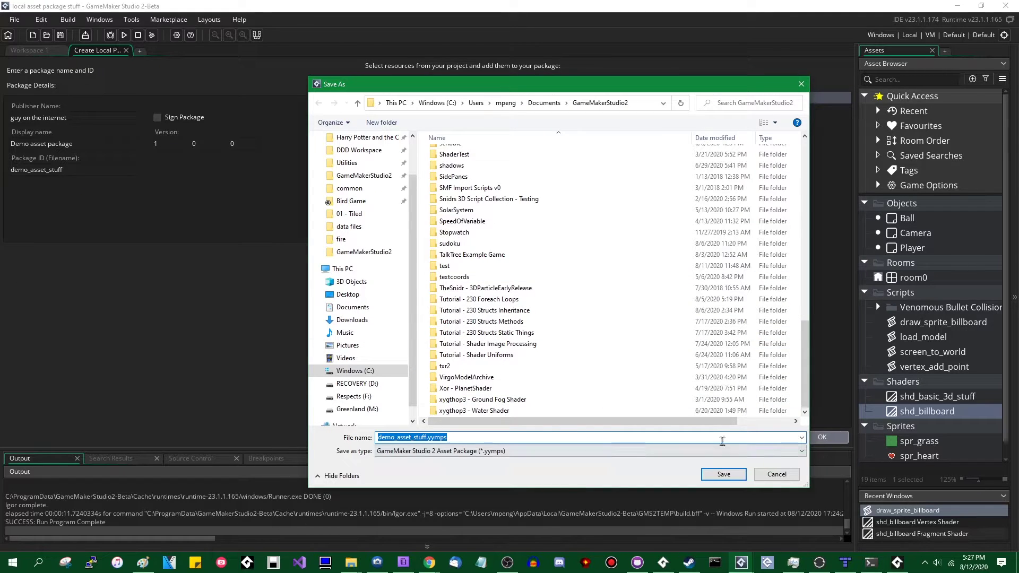
left_click(522, 437)
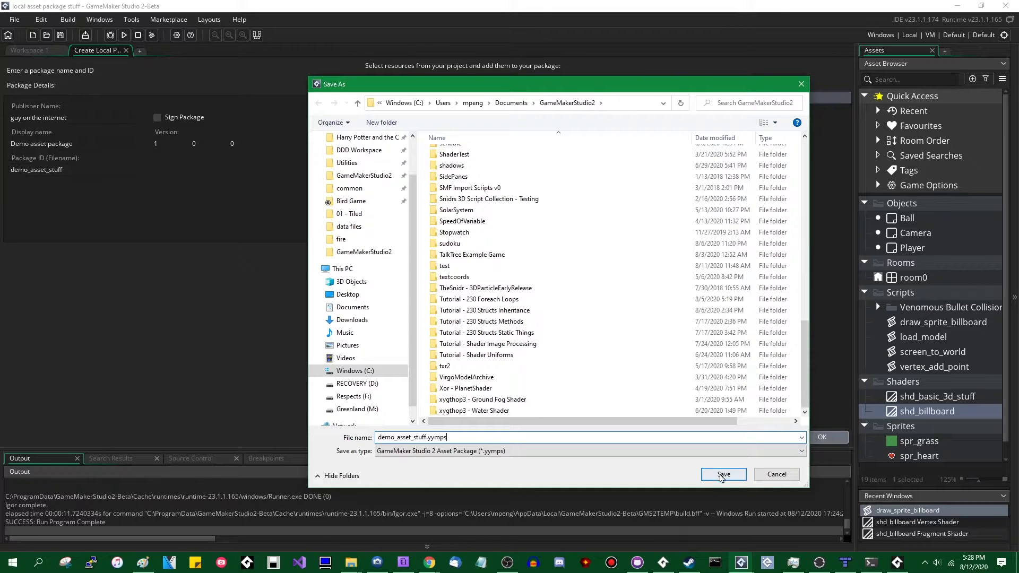
left_click(733, 476)
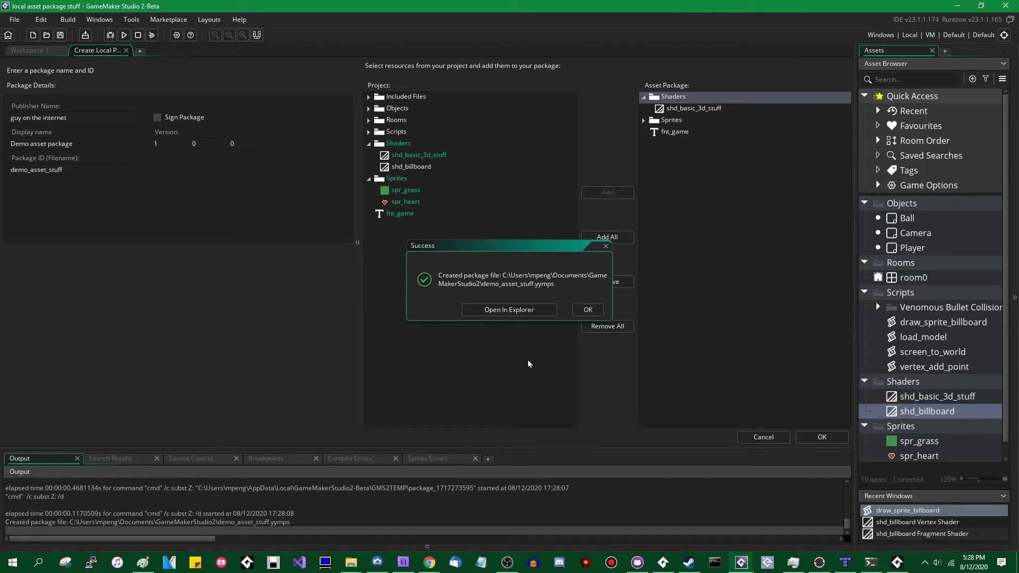
Step: Open the folder containing the created package in File Explorer and look through its files around demo_asset_stuff.yymps
left_click(530, 310)
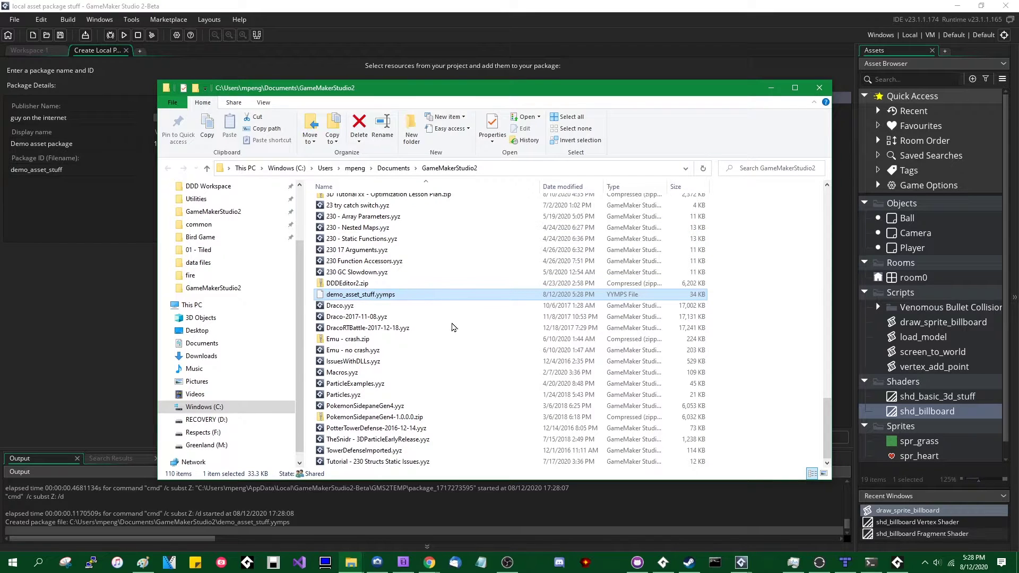
scroll(543, 311, "up", 10)
scroll(544, 310, "down", 6)
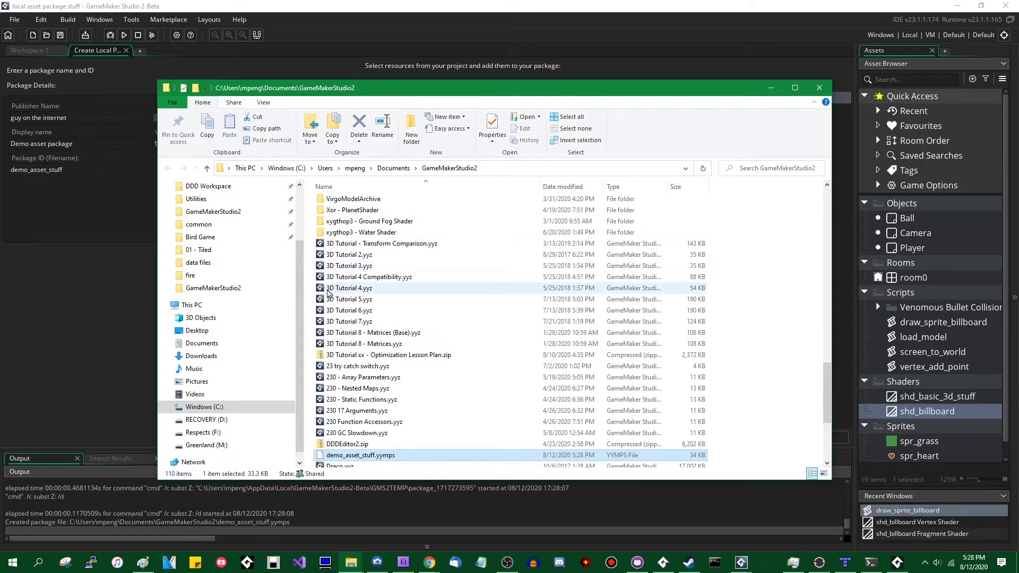
scroll(345, 372, "down", 9)
scroll(361, 366, "up", 8)
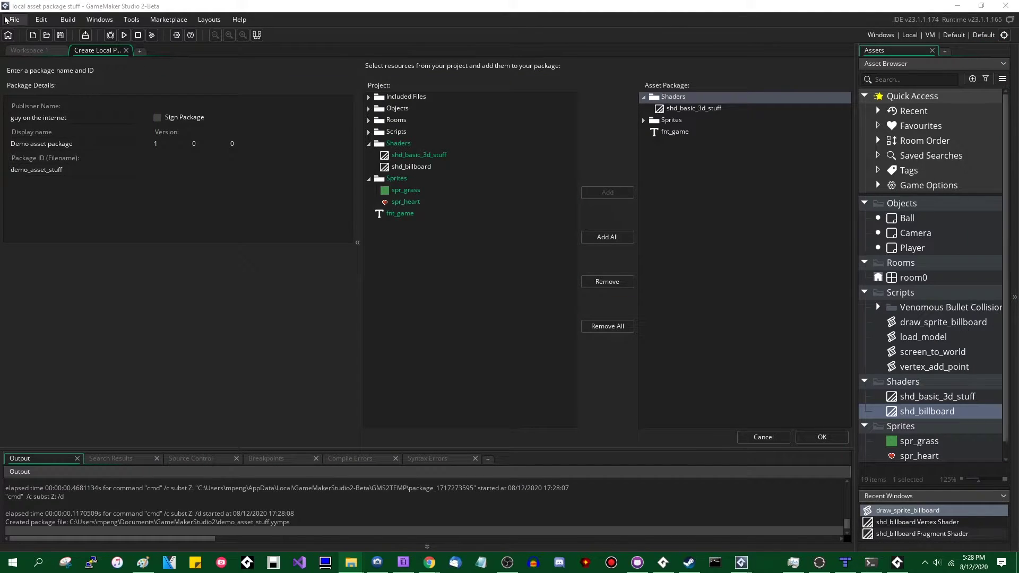
Step: Look at the project export option and the demo_asset_stuff.yymps file among the .yyz files, and move the folder window out of the way
left_click(14, 19)
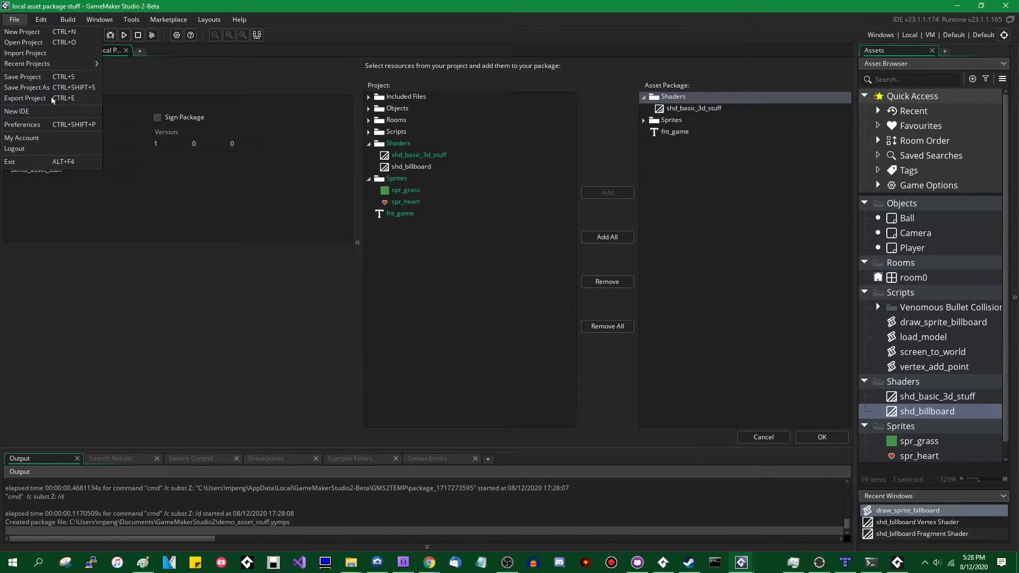
key("alt+Tab")
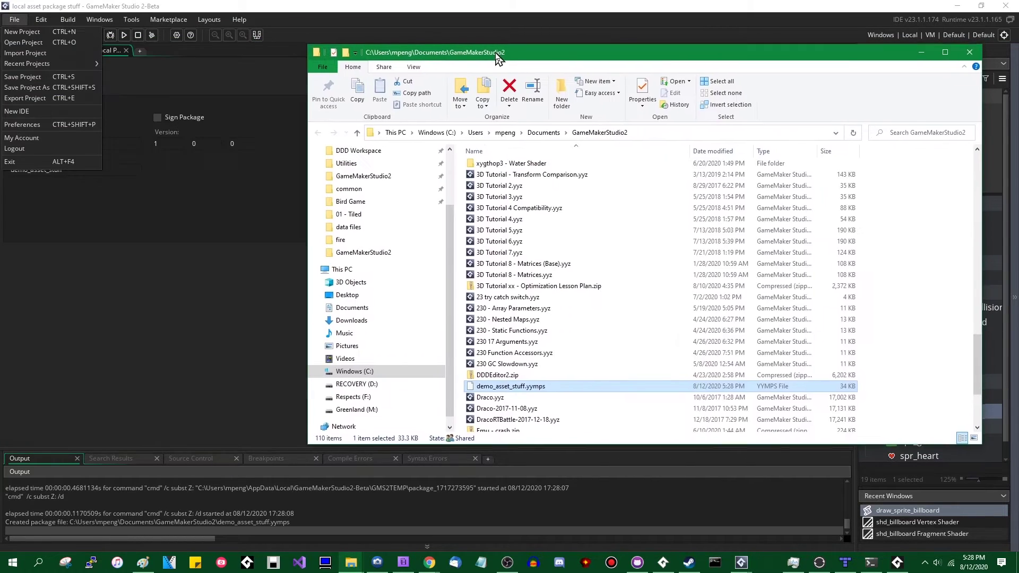
left_click_drag(500, 55, 372, 35)
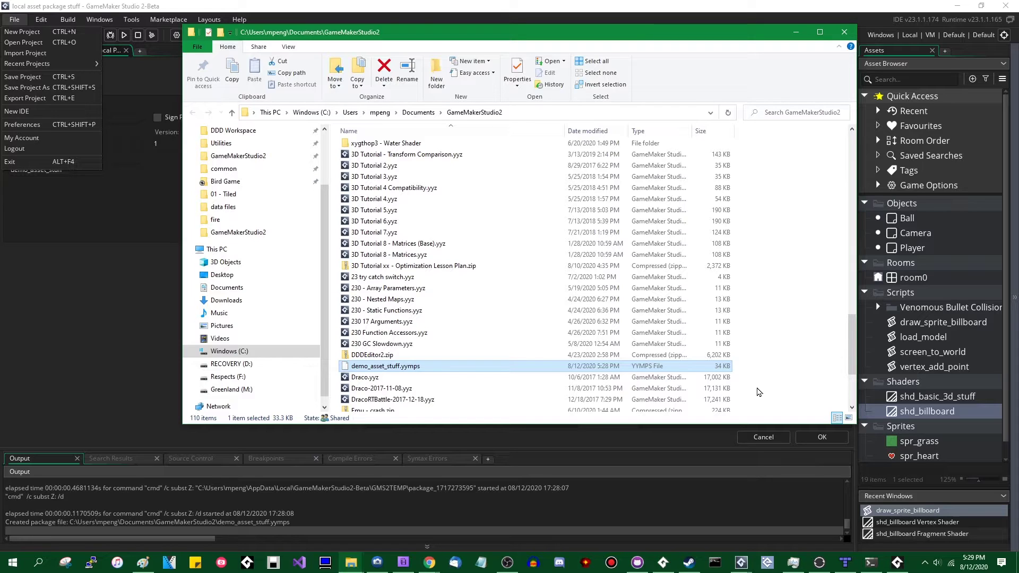
scroll(758, 392, "down", 4)
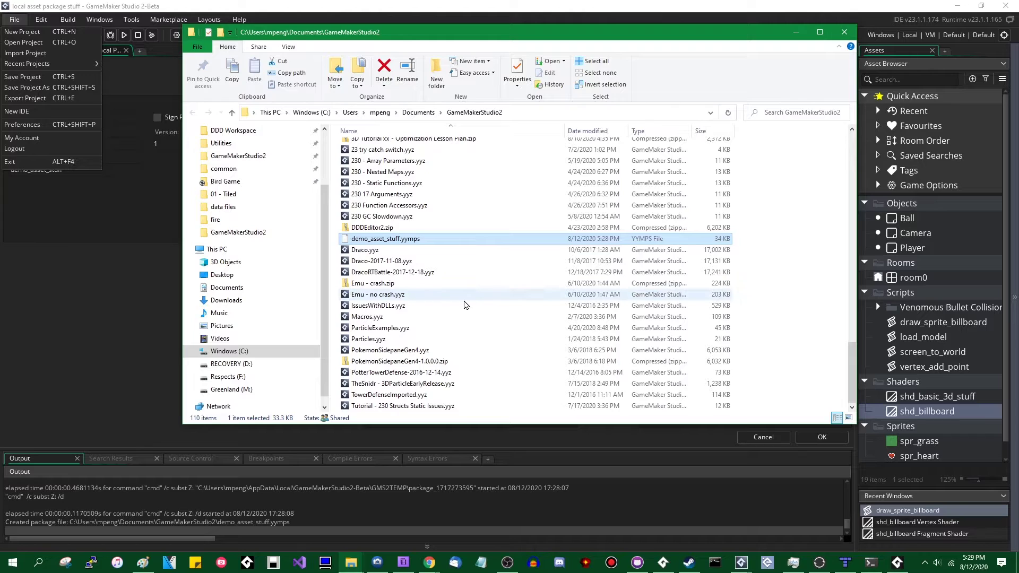
scroll(557, 270, "up", 1)
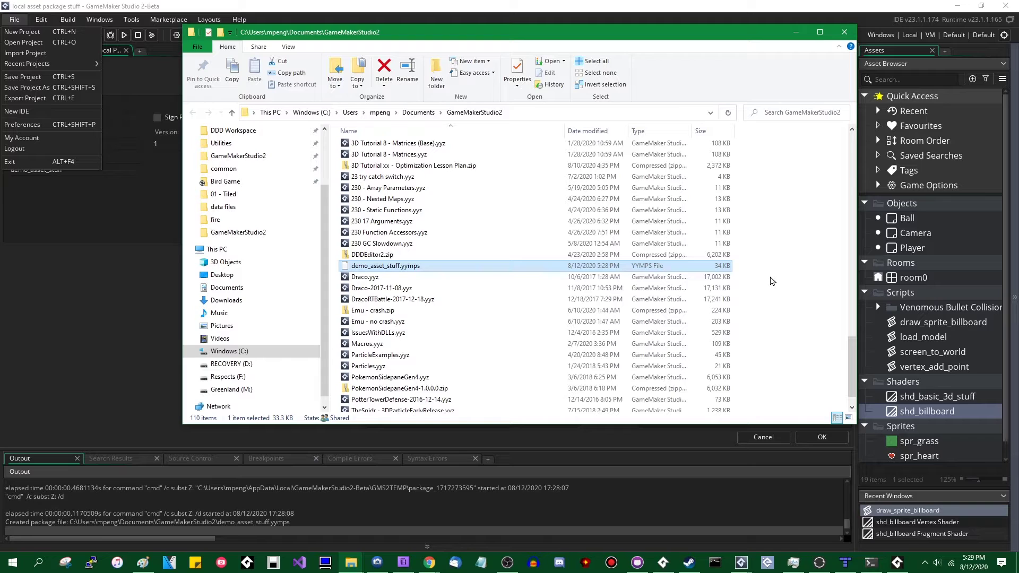
left_click_drag(515, 37, 1018, 69)
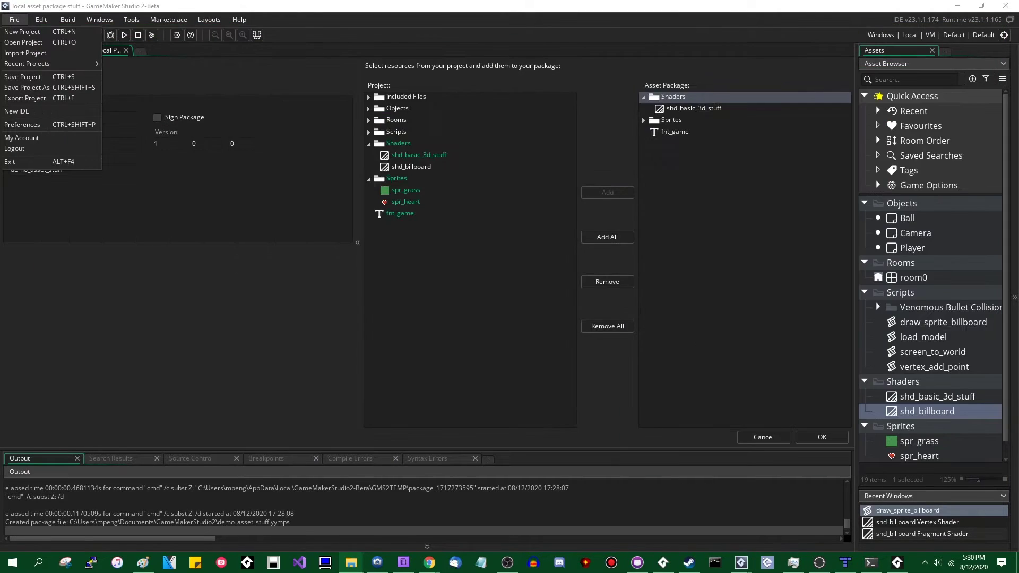
left_click(383, 4)
left_click(208, 385)
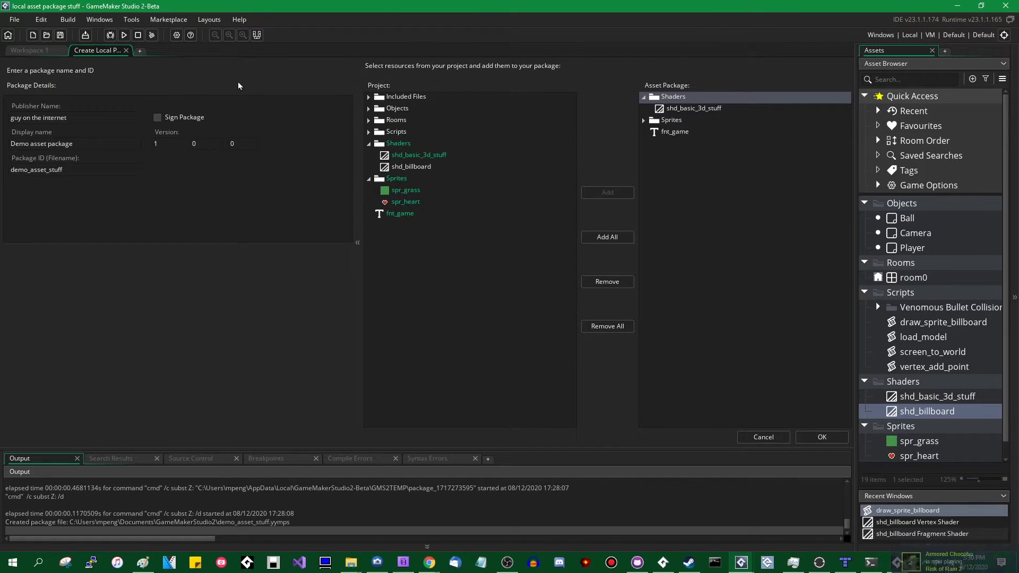
Step: Start importing the local package demo_asset_stuff.yymps and move the import dialog higher
left_click(131, 19)
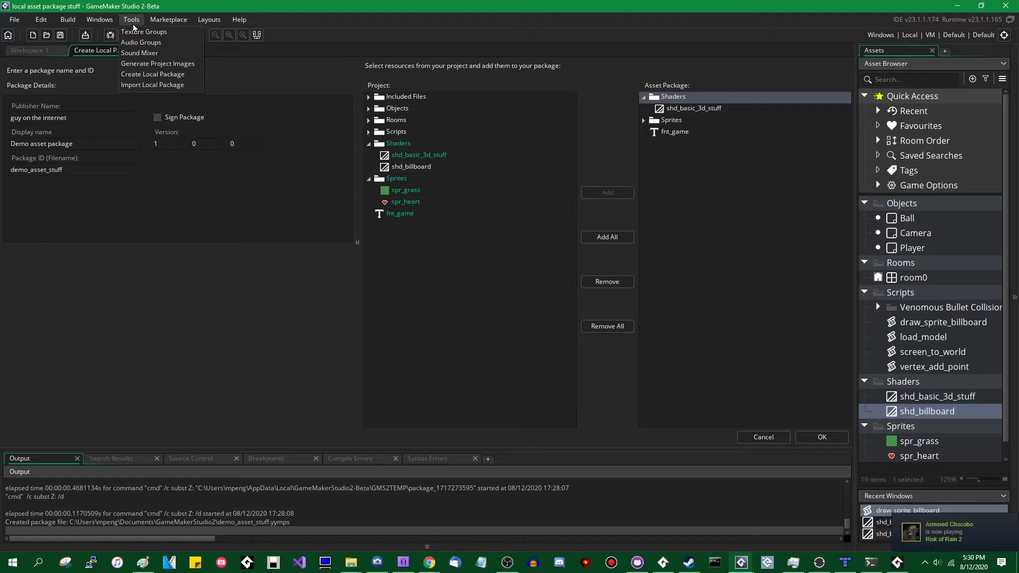
left_click(158, 87)
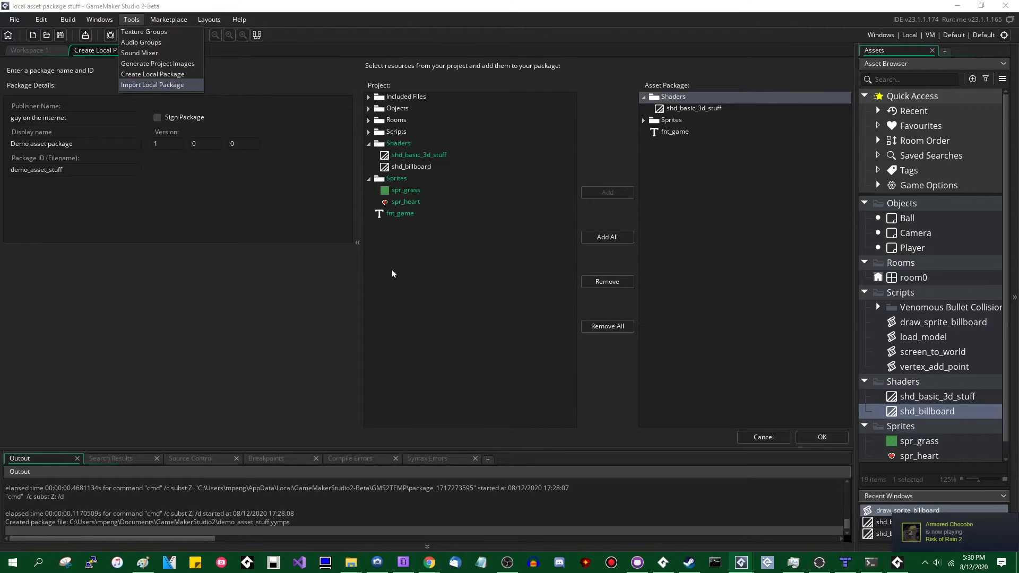
scroll(478, 372, "down", 15)
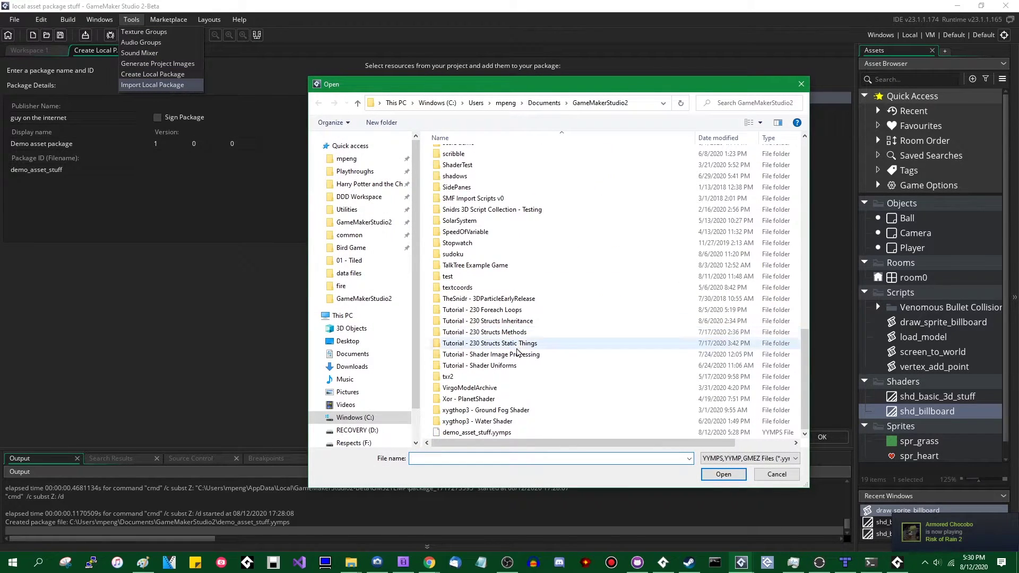
double_click(477, 433)
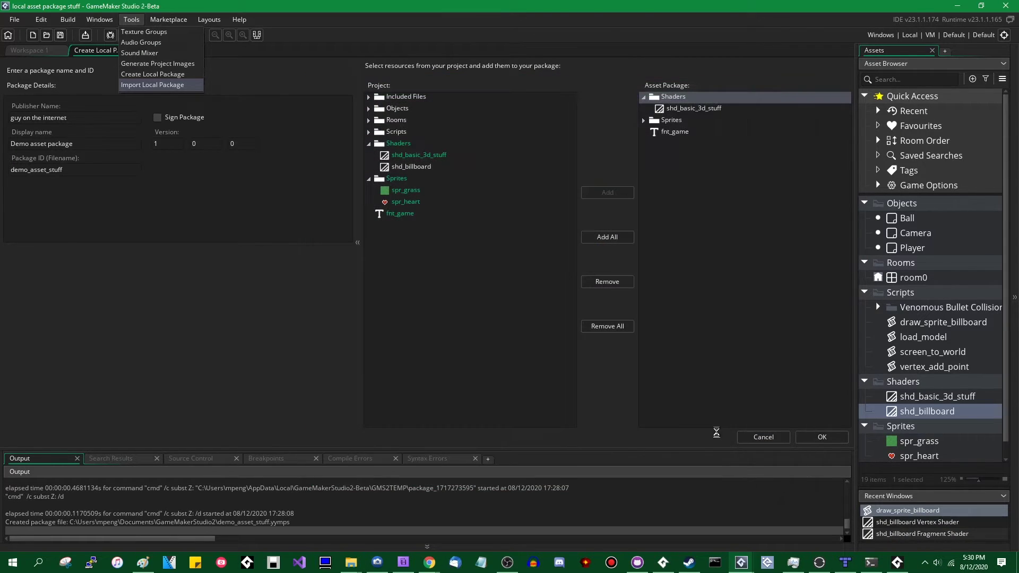
left_click_drag(442, 126, 470, 64)
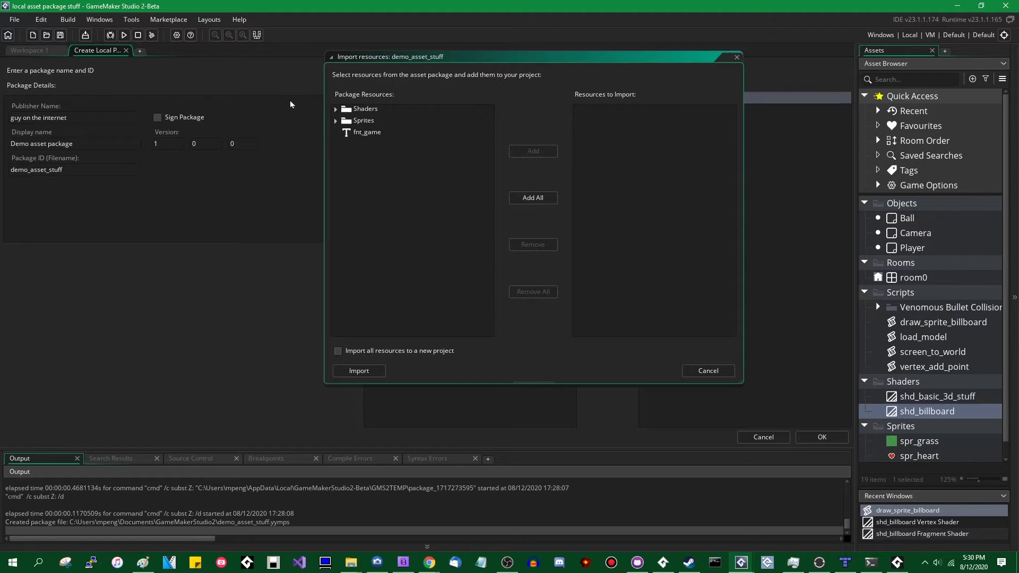
Step: Expand the package's Shaders and Sprites folders and add all package resources to the import list
left_click(335, 121)
left_click(350, 109)
left_click(335, 108)
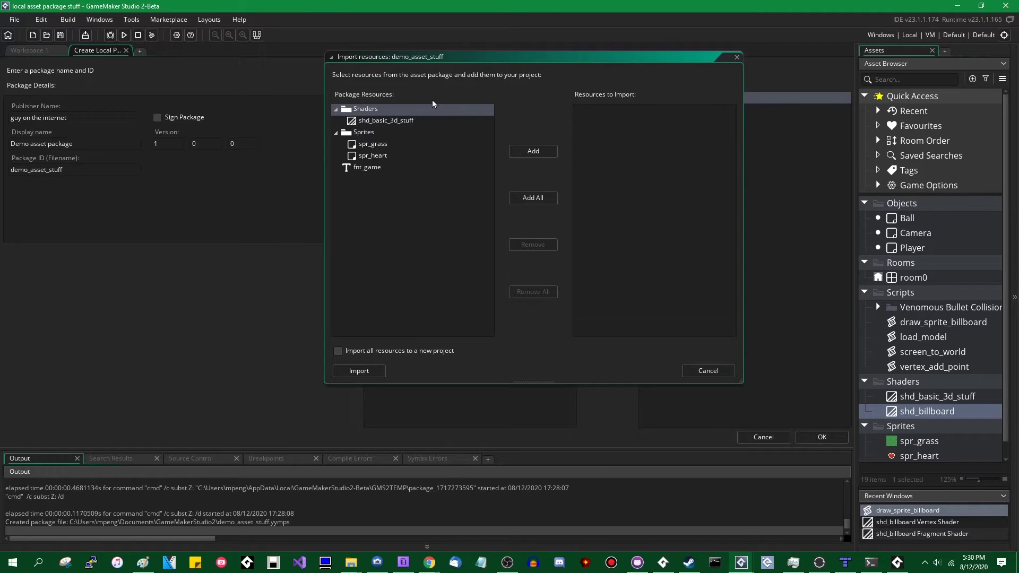
left_click(543, 157)
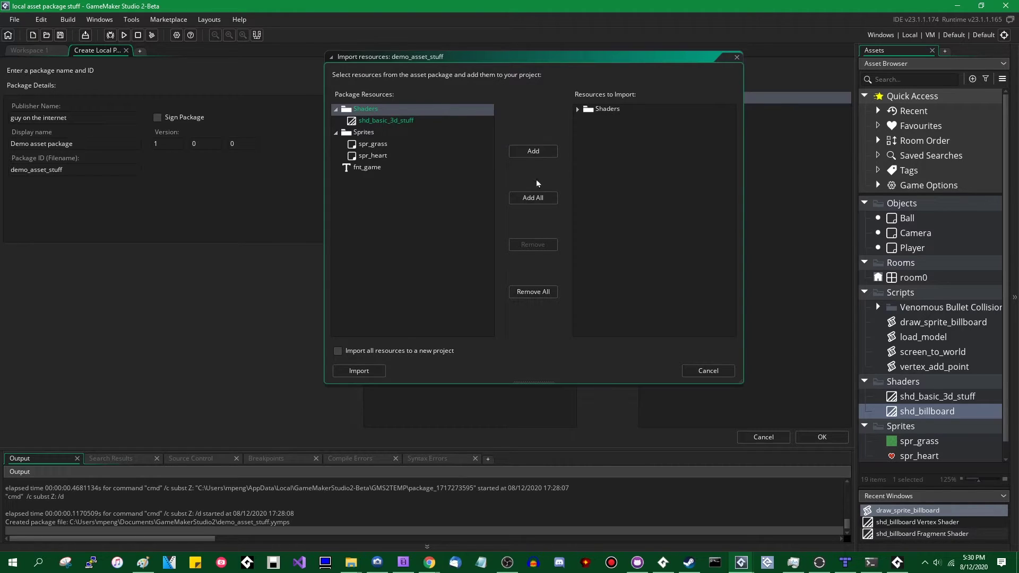
left_click(374, 144)
left_click(534, 197)
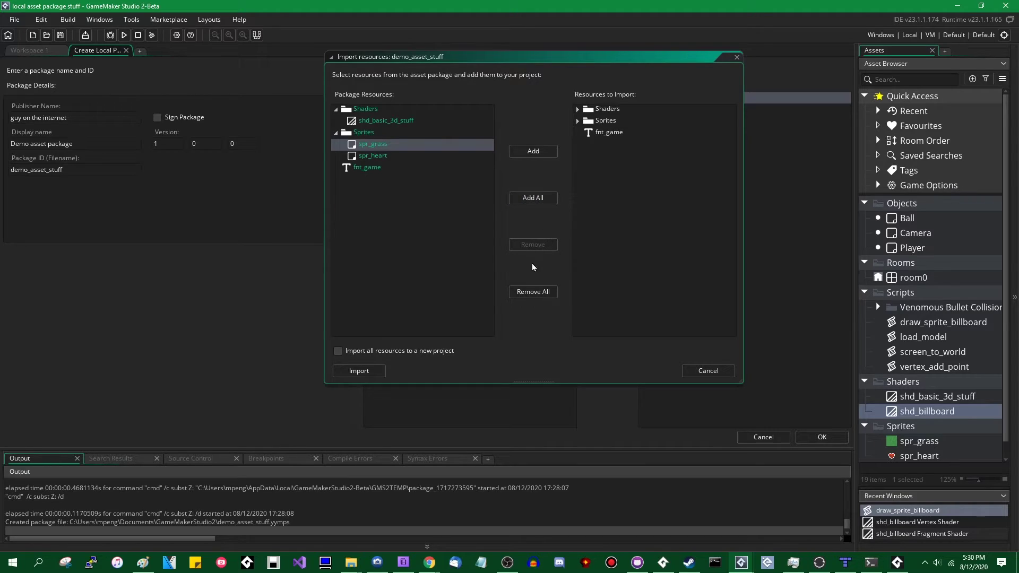
Step: Examine the new-project import option and the resources to import alongside the current project's assets
left_click(338, 351)
left_click(371, 353)
left_click(377, 356)
left_click(630, 135)
left_click(347, 353)
left_click(608, 134)
left_click(616, 111)
left_click(616, 121)
left_click(630, 111)
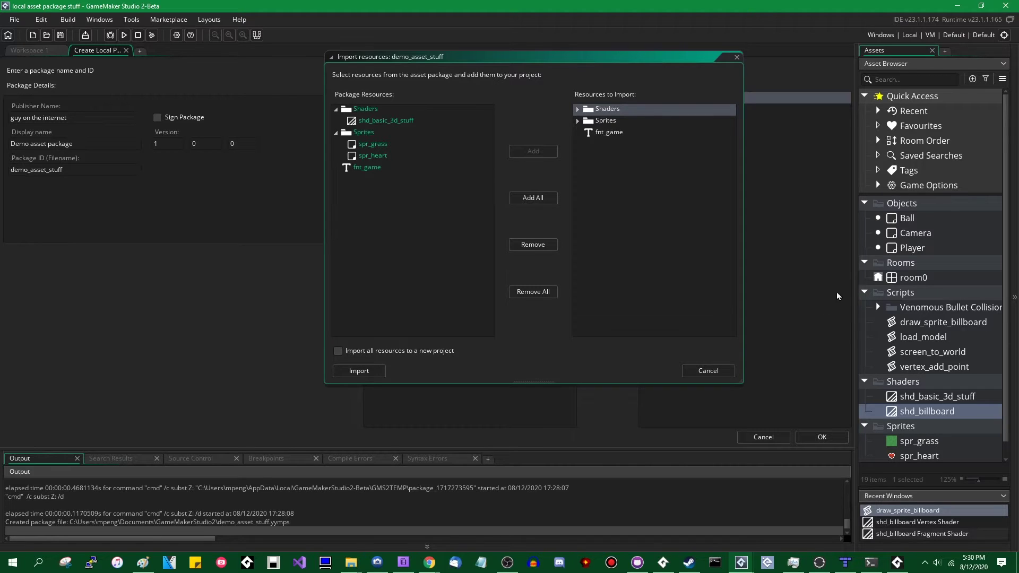
scroll(920, 328, "down", 1)
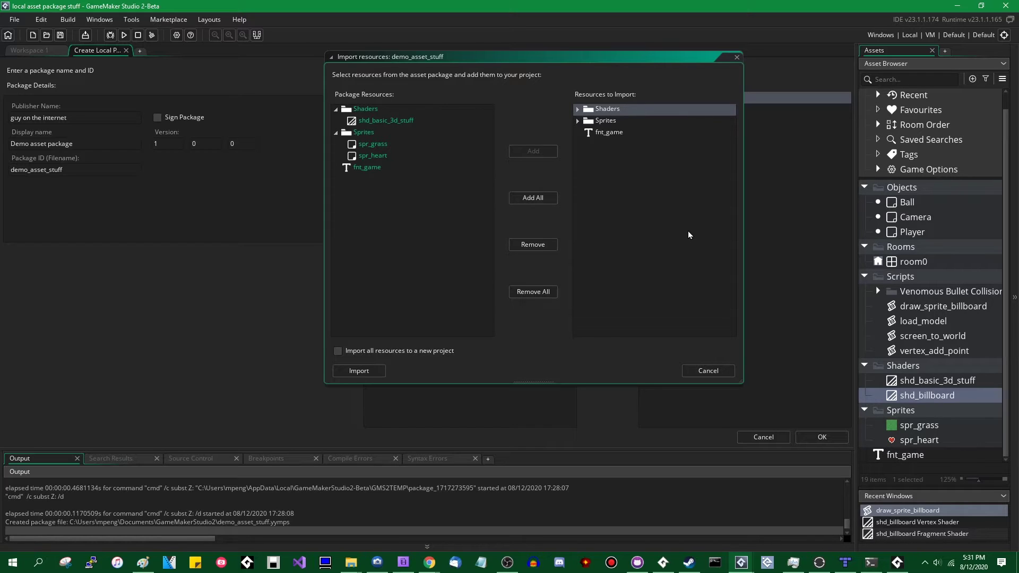
Step: Import all resources to a new project saved as demo_asset_stuff, and close the package creation tab
left_click(337, 351)
left_click(359, 370)
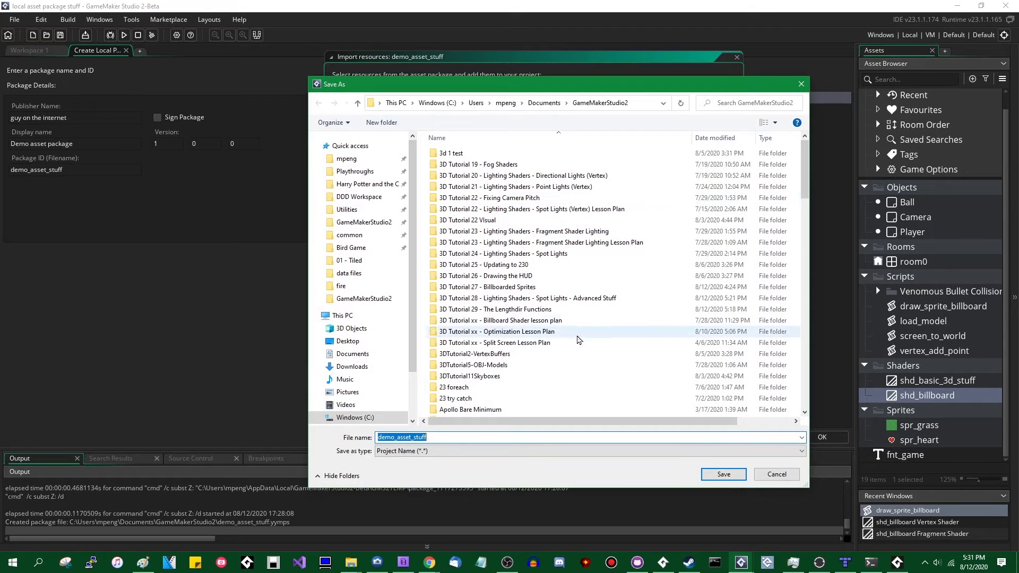
left_click(598, 436)
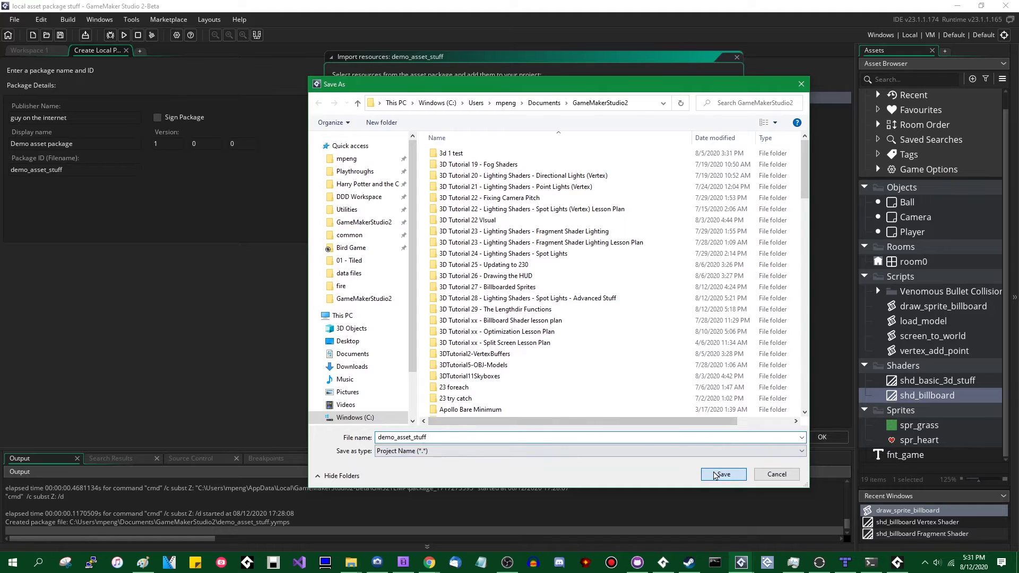
left_click(724, 474)
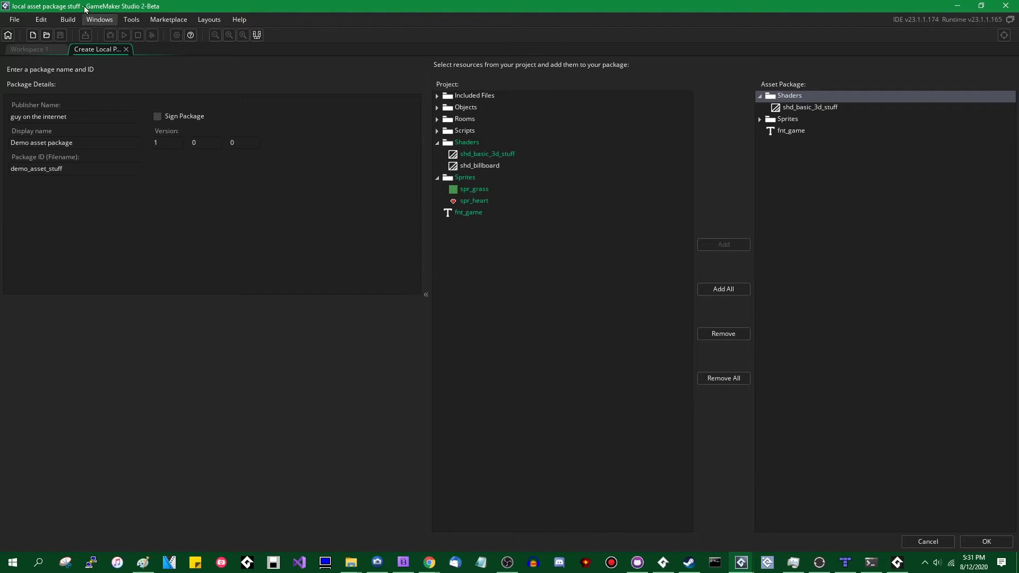
left_click(126, 49)
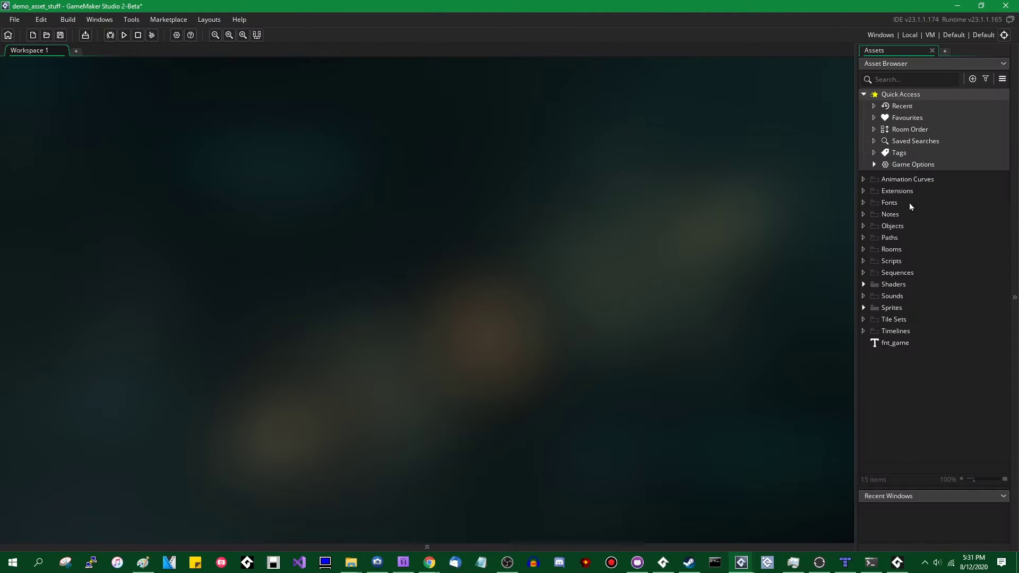
Step: Expand the new project's Shaders and Sprites folders and check the imported shader, sprites and font
left_click(863, 285)
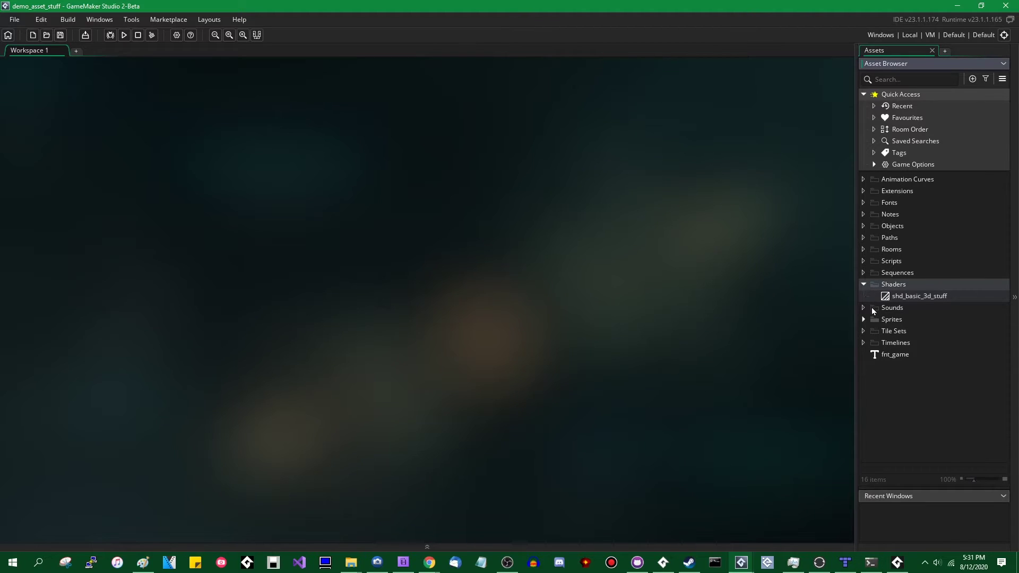
left_click(865, 319)
left_click(909, 342)
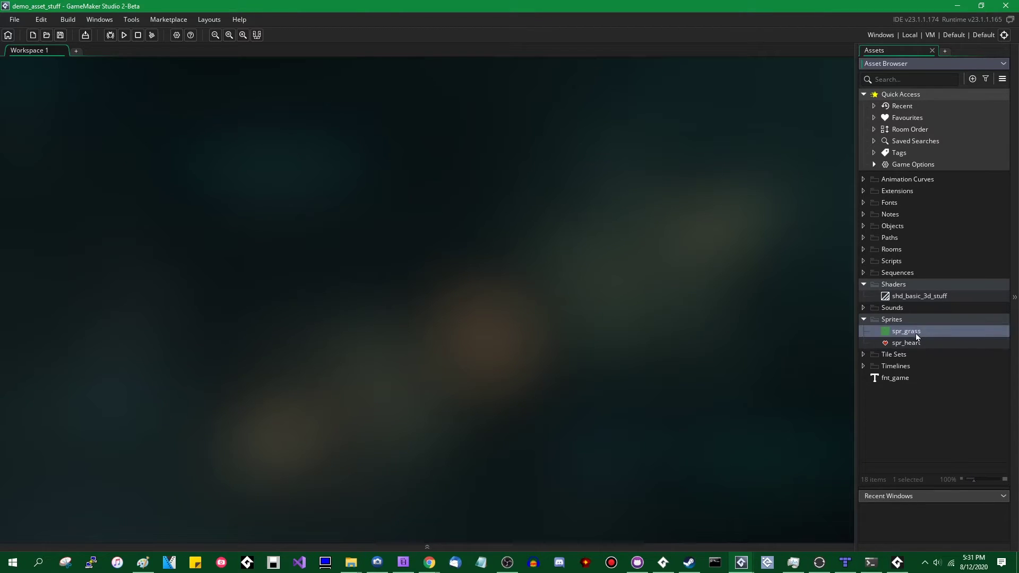
left_click(903, 377)
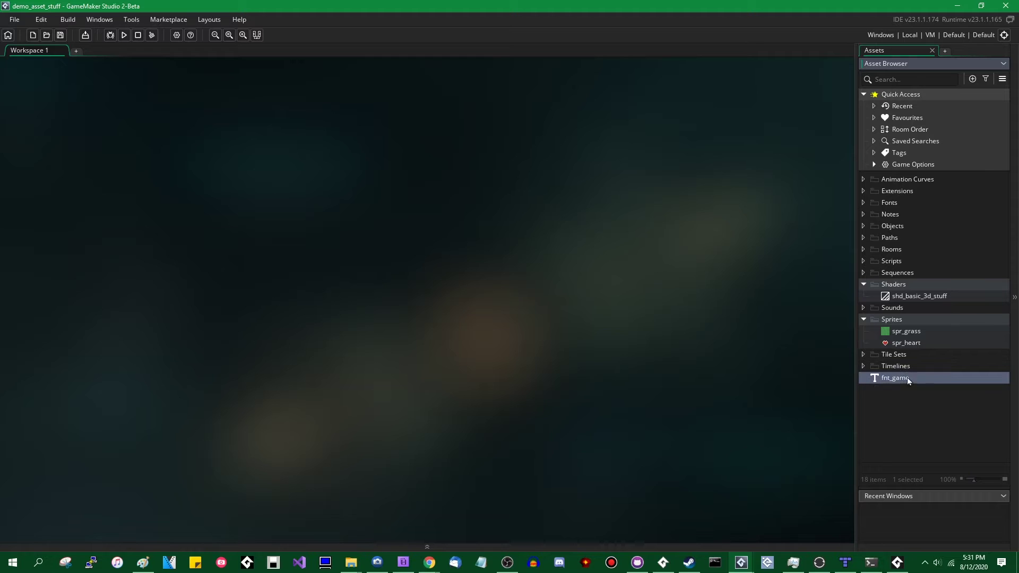
left_click(924, 332)
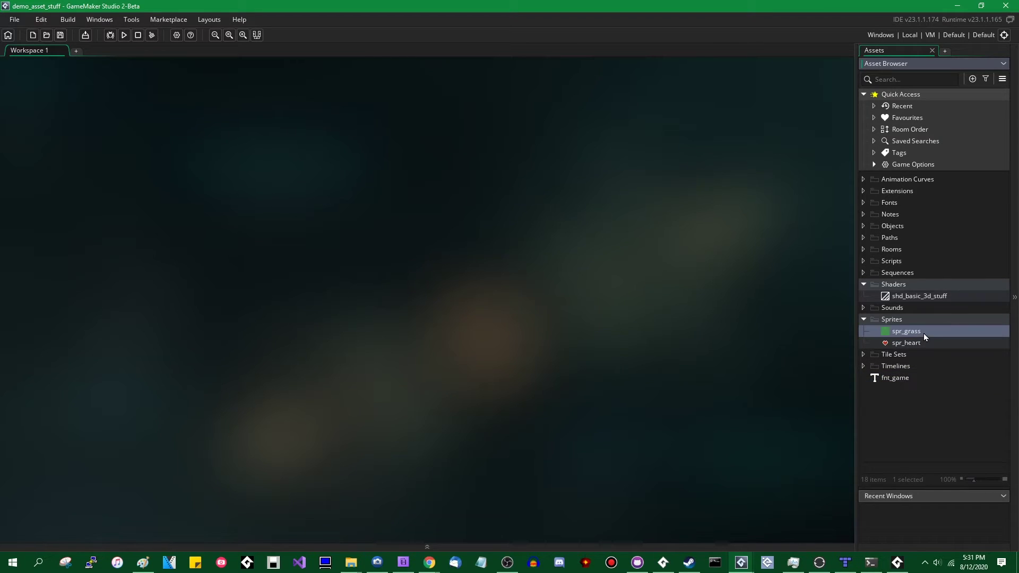
left_click(931, 343)
left_click(943, 296)
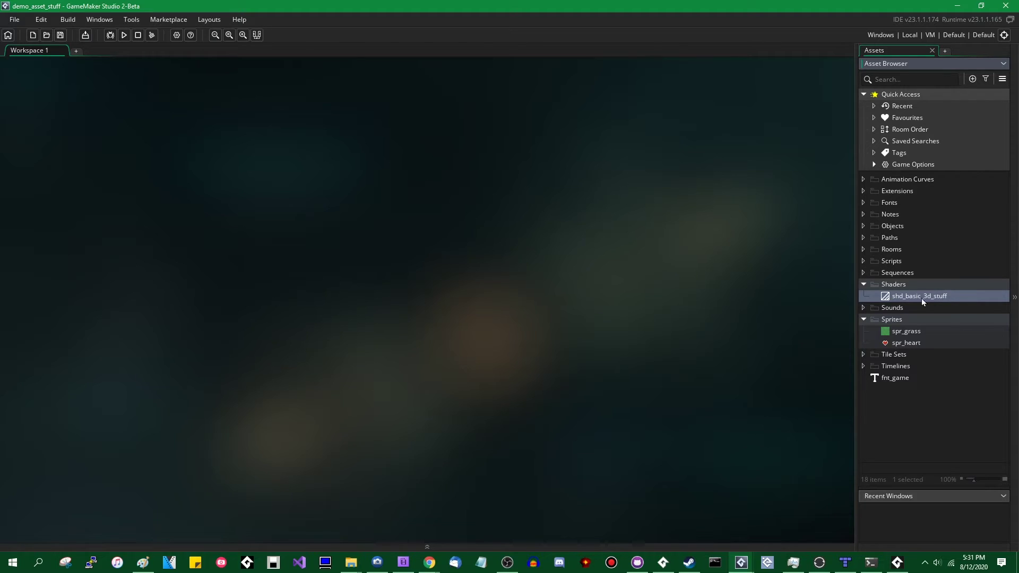
Step: Open the shd_basic_3d_stuff shader to view its fragment code, and open the spr_heart sprite
double_click(941, 296)
scroll(324, 253, "down", 2)
left_click(150, 149)
left_click_drag(528, 6, 487, 8)
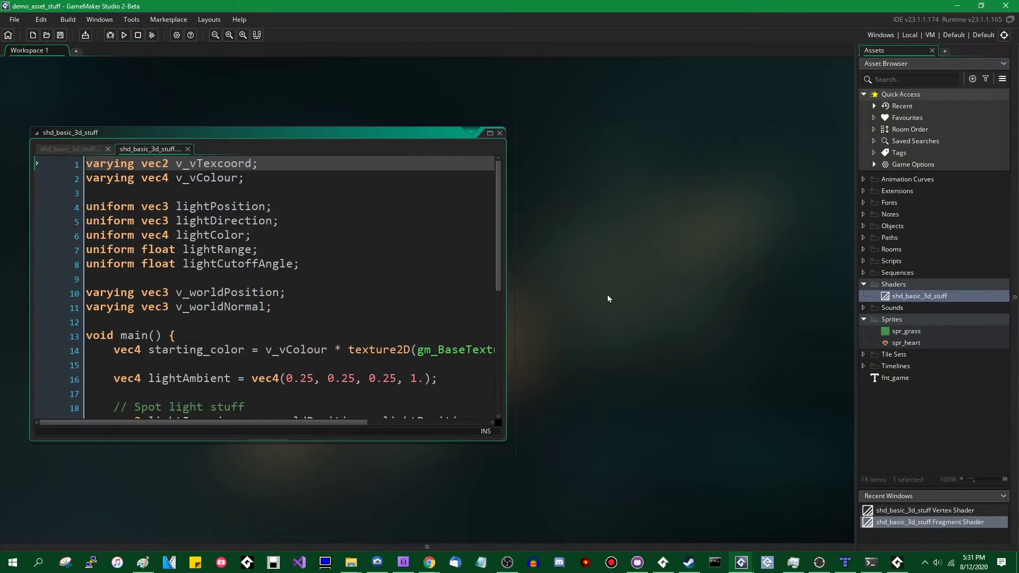
double_click(910, 345)
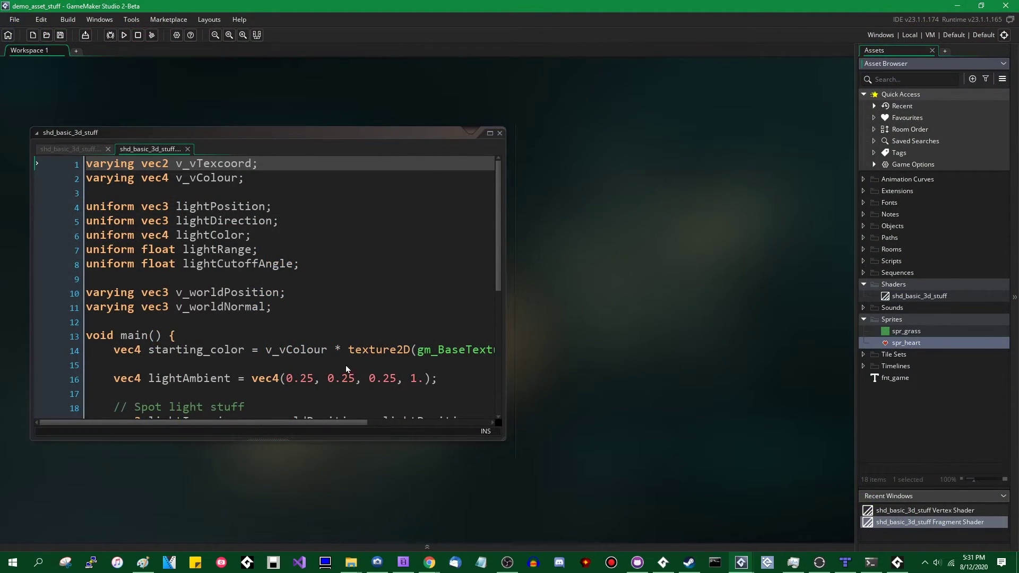
Step: Open the spr_grass sprite and the fnt_game font, and widen the font editor to view its full sample text
double_click(909, 331)
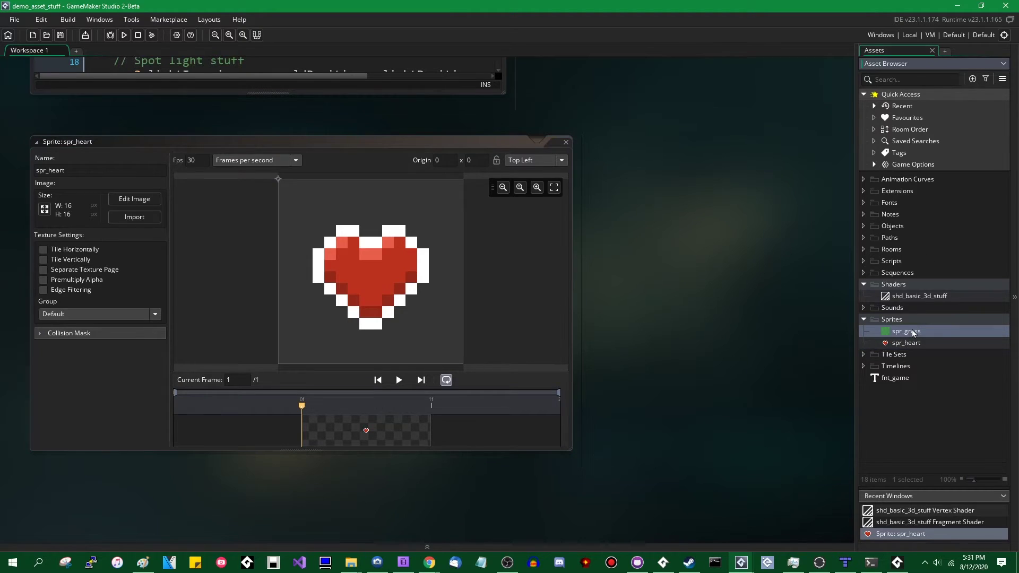
double_click(898, 379)
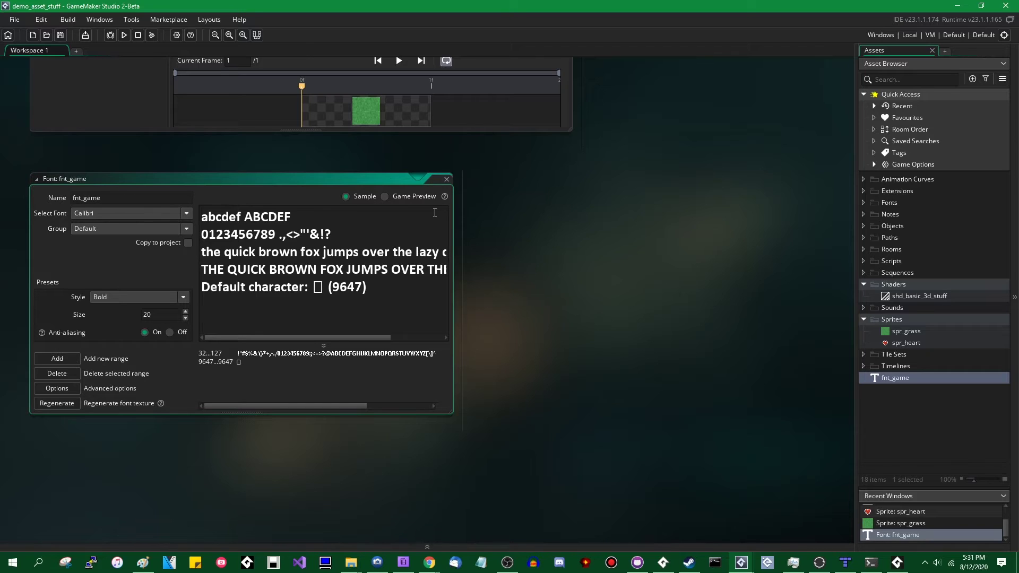
left_click_drag(454, 211, 781, 223)
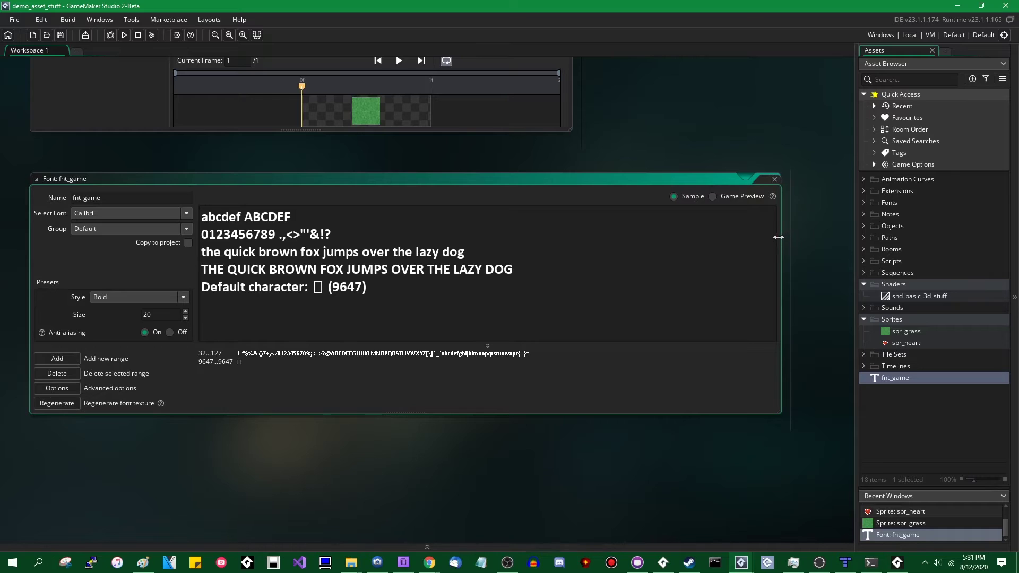
Step: Close the fnt_game, spr_grass and spr_heart editors, and widen the shd_basic_3d_stuff code window
left_click(774, 178)
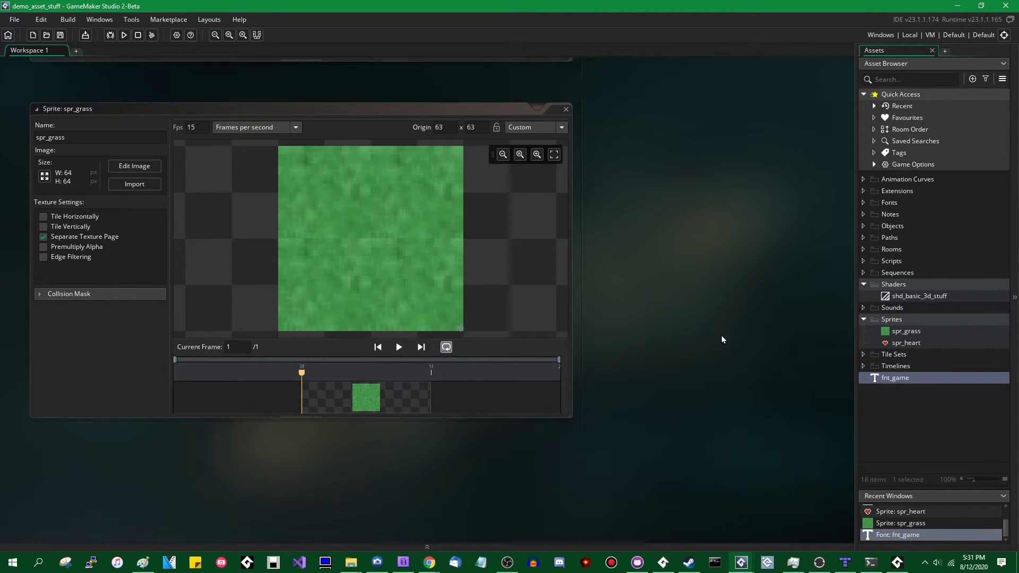
left_click(565, 110)
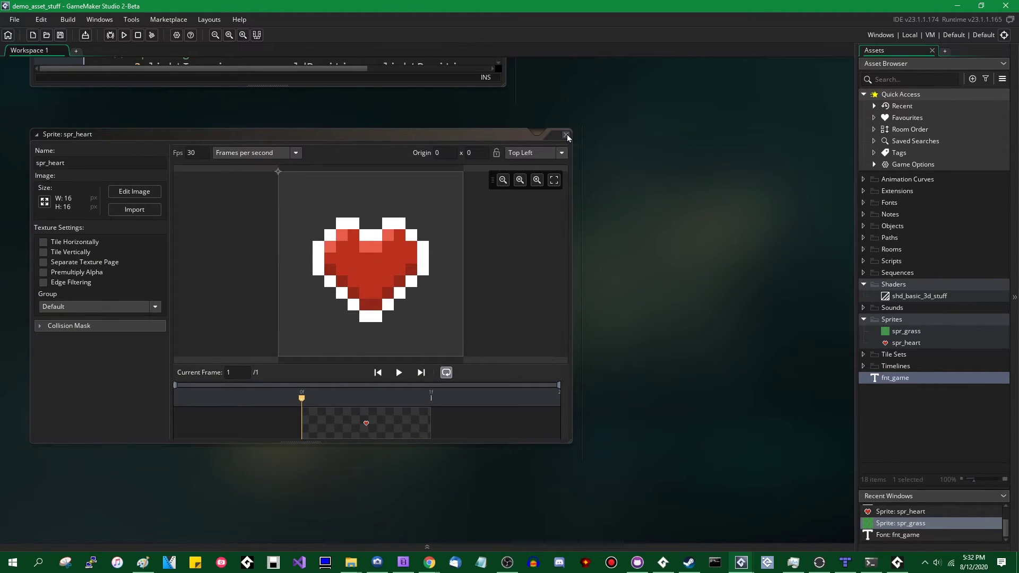
left_click(566, 135)
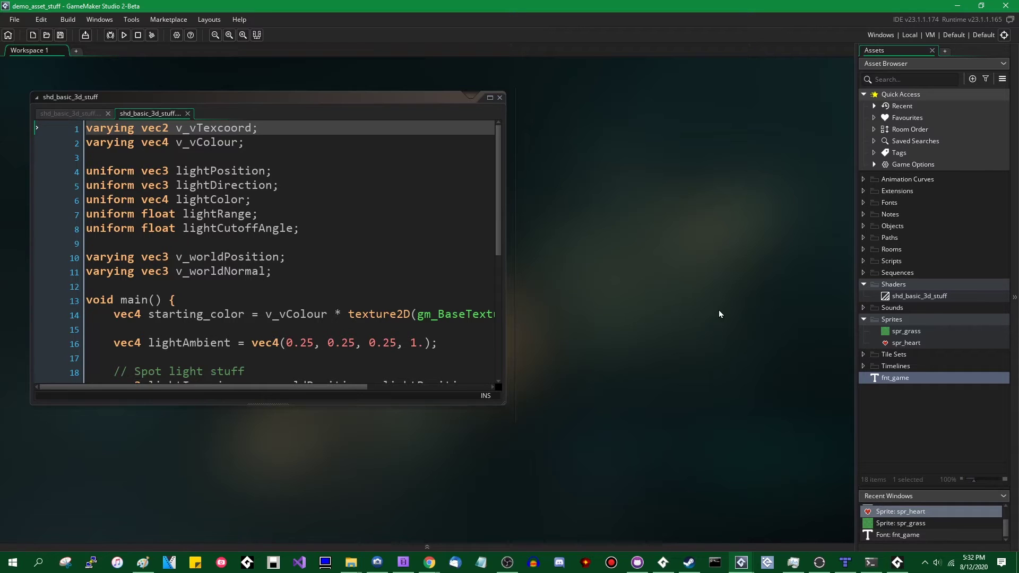
left_click_drag(504, 257, 721, 265)
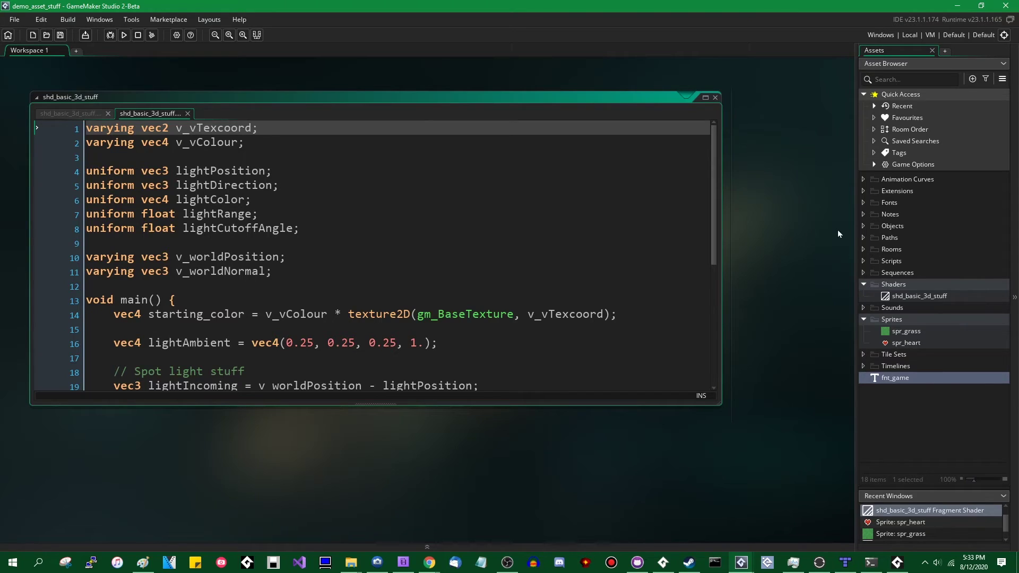
Step: Create an asset group named demo asset stuff and move the Shaders and Sprites folders and the fnt_game font into it
right_click(898, 413)
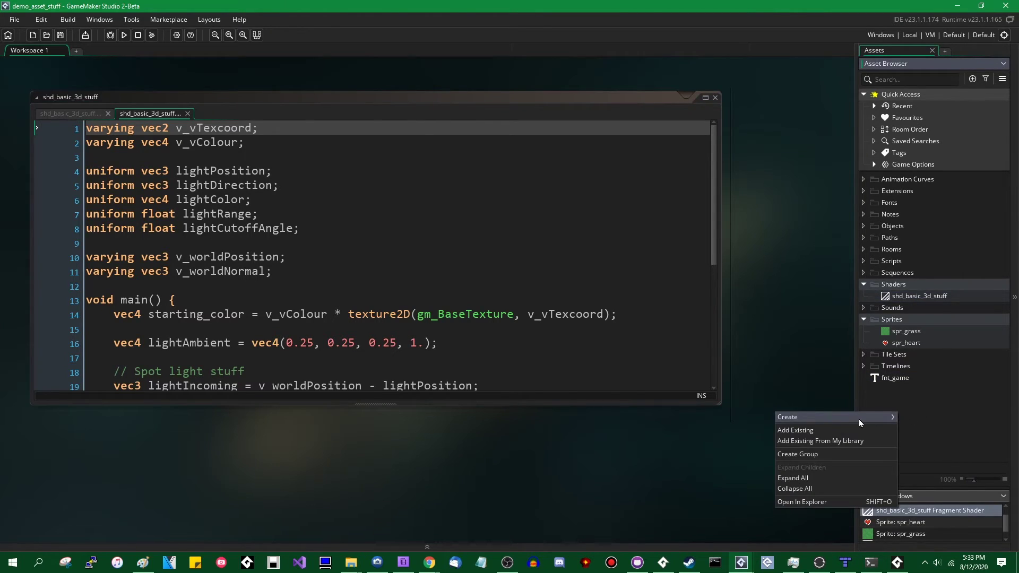
mouse_move(871, 421)
left_click(818, 454)
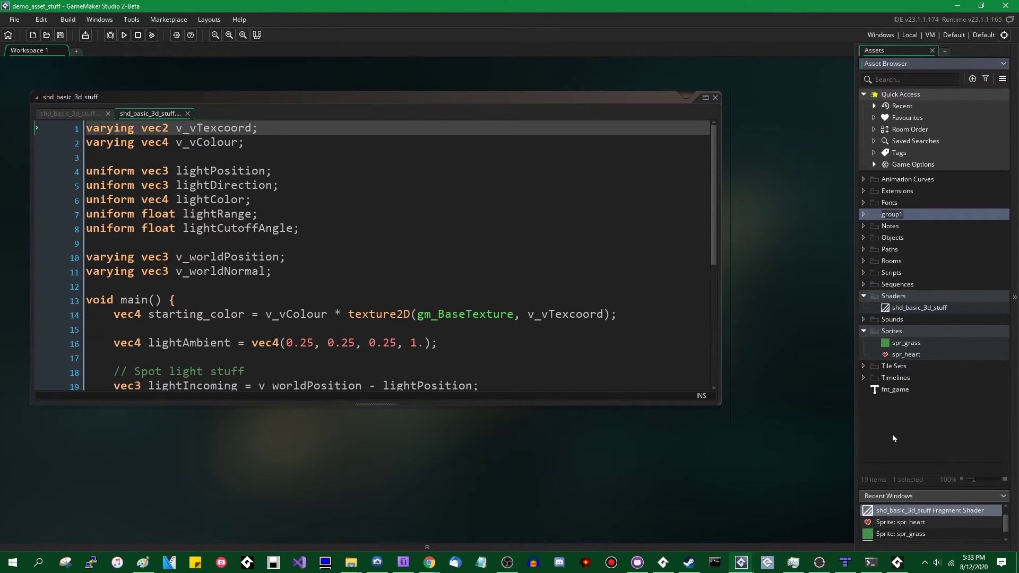
type("demo asset stuff")
key("Return")
left_click_drag(902, 296, 920, 194)
left_click_drag(895, 389, 916, 205)
Step: Delete the unused asset folders from Extensions through Timelines, and the Animation Curves folder
left_click(898, 273)
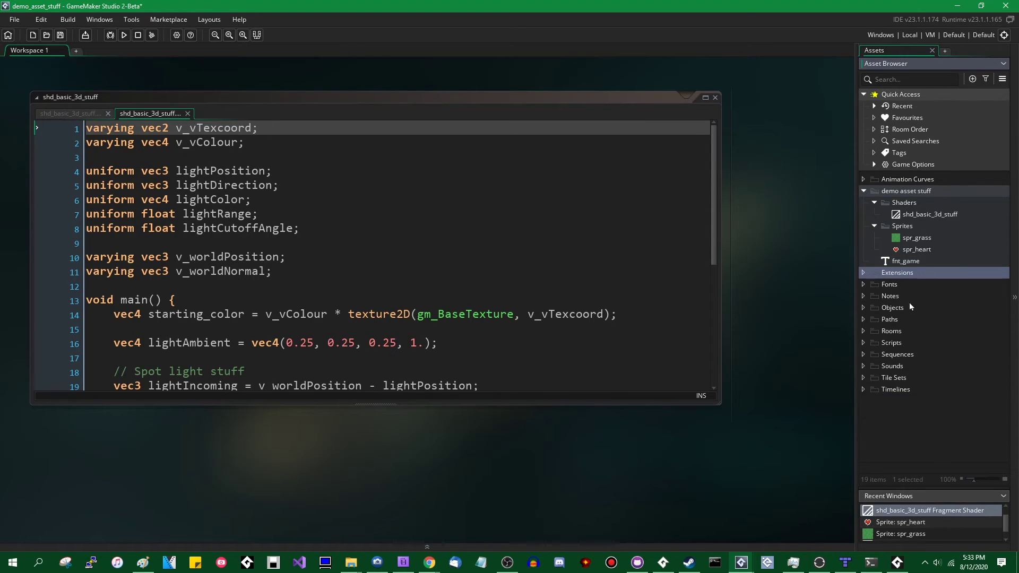
left_click(899, 390, "shift")
key("Delete")
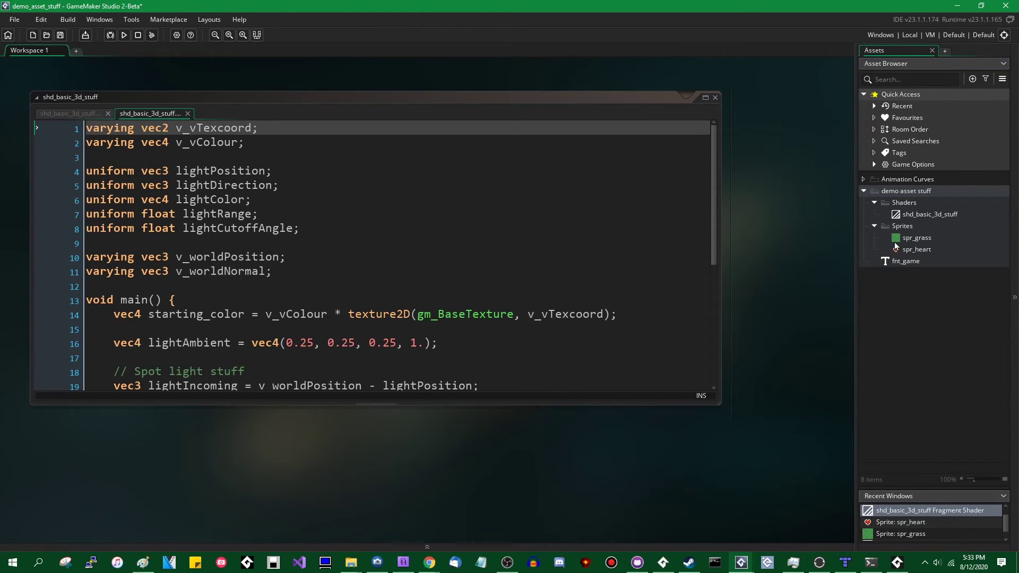
left_click(908, 179)
key("Delete")
key("Return")
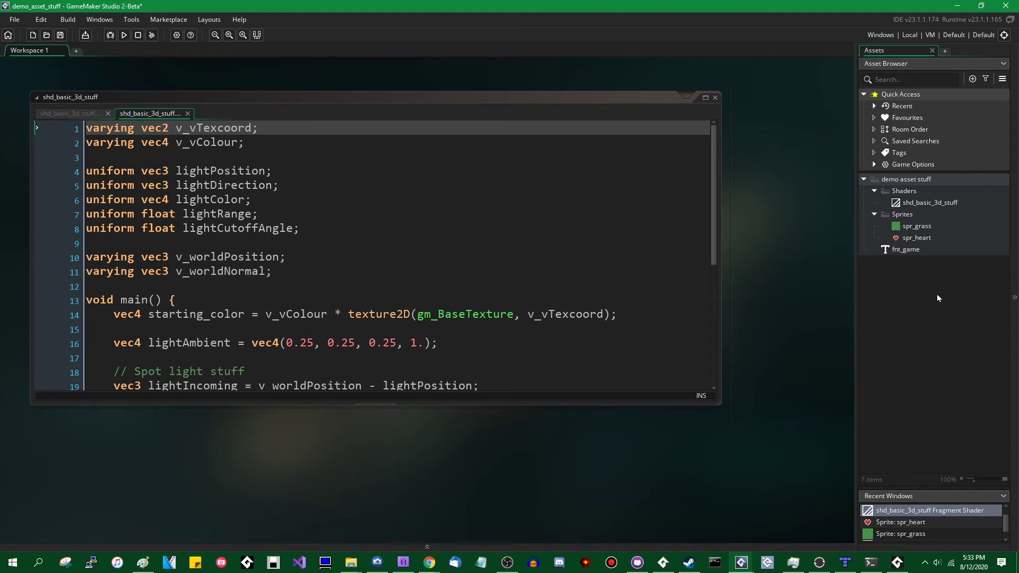
Step: Enlarge the asset browser's items to 210% and widen the asset browser to about 390 pixels
left_click_drag(973, 480, 982, 477)
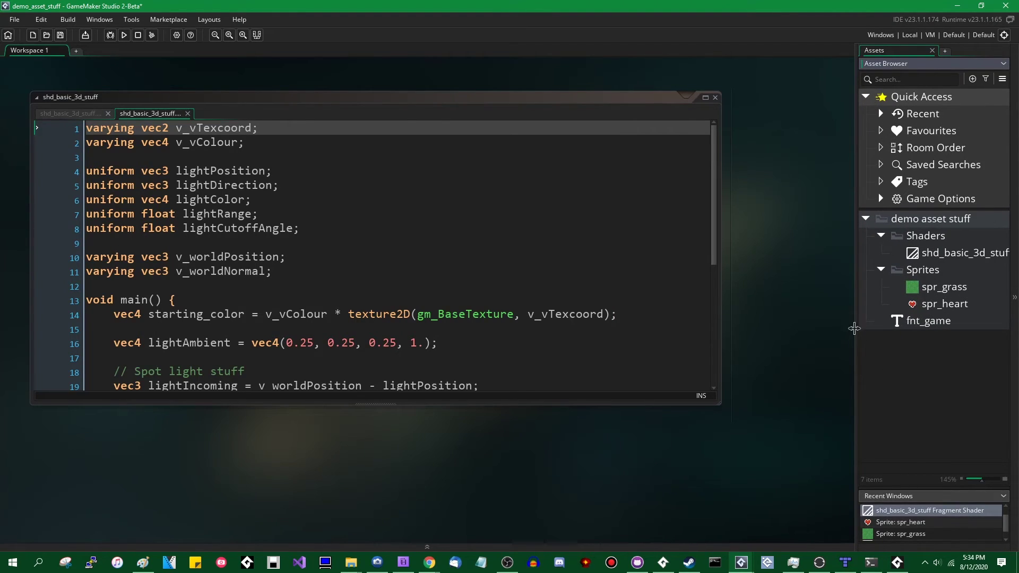
left_click_drag(854, 326, 619, 340)
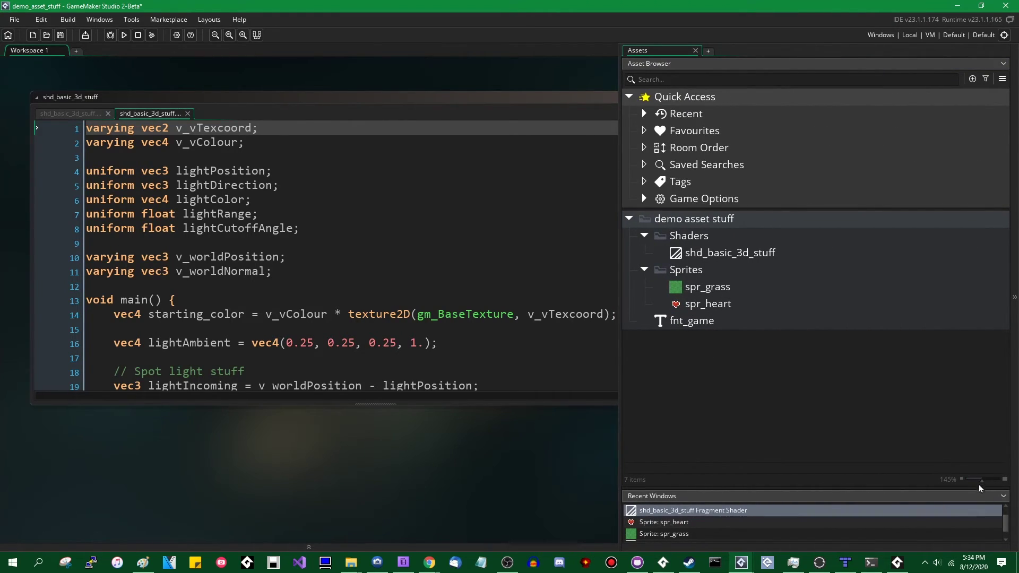
left_click_drag(983, 481, 992, 481)
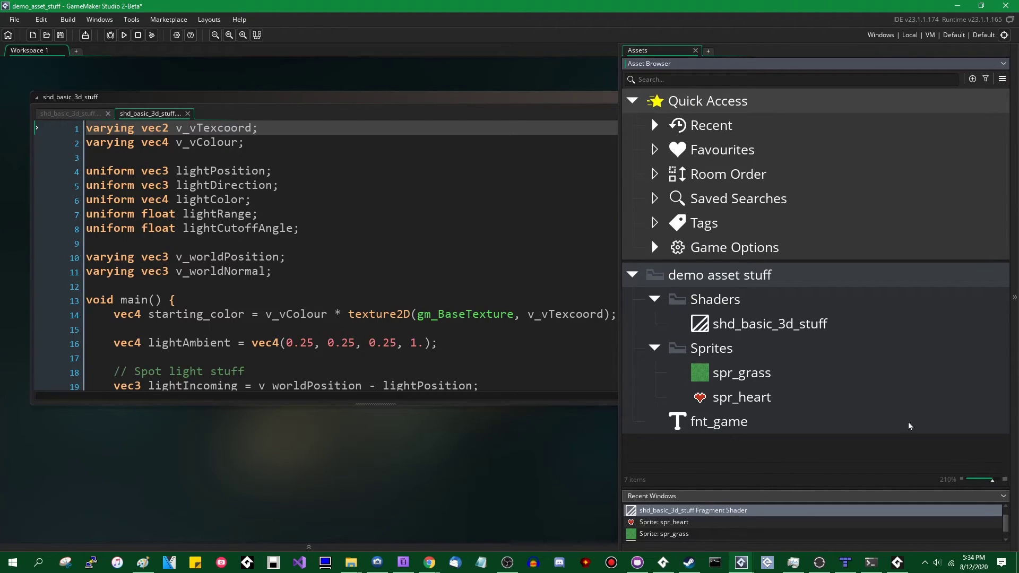